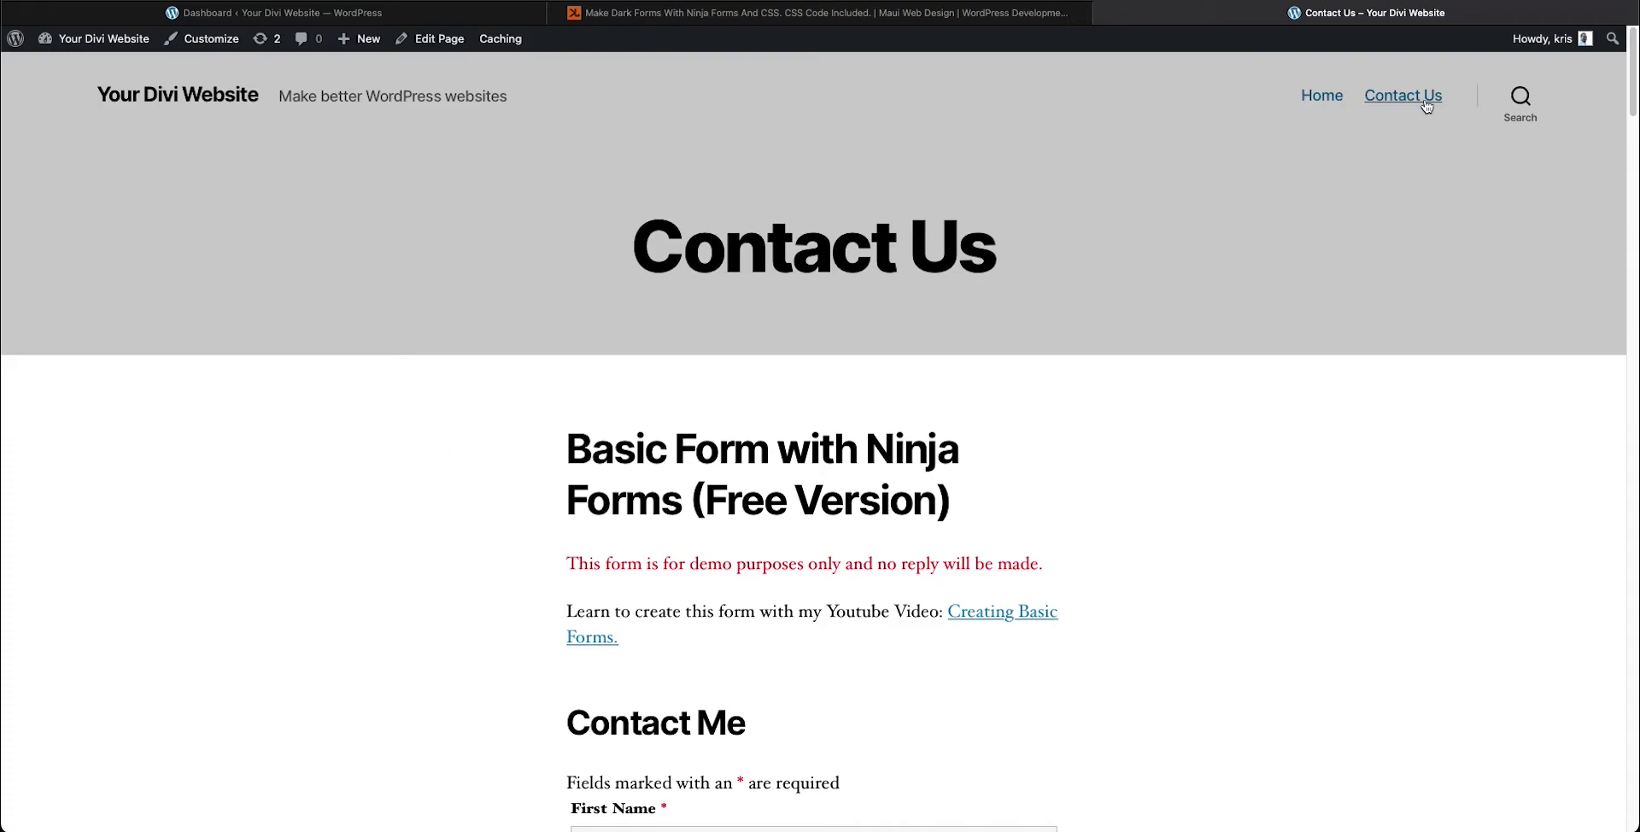
Step: Scroll through the plain, styled and dark forms on Contact Us, then return to the Ninja Forms list
scroll(601, 476, "down", 5)
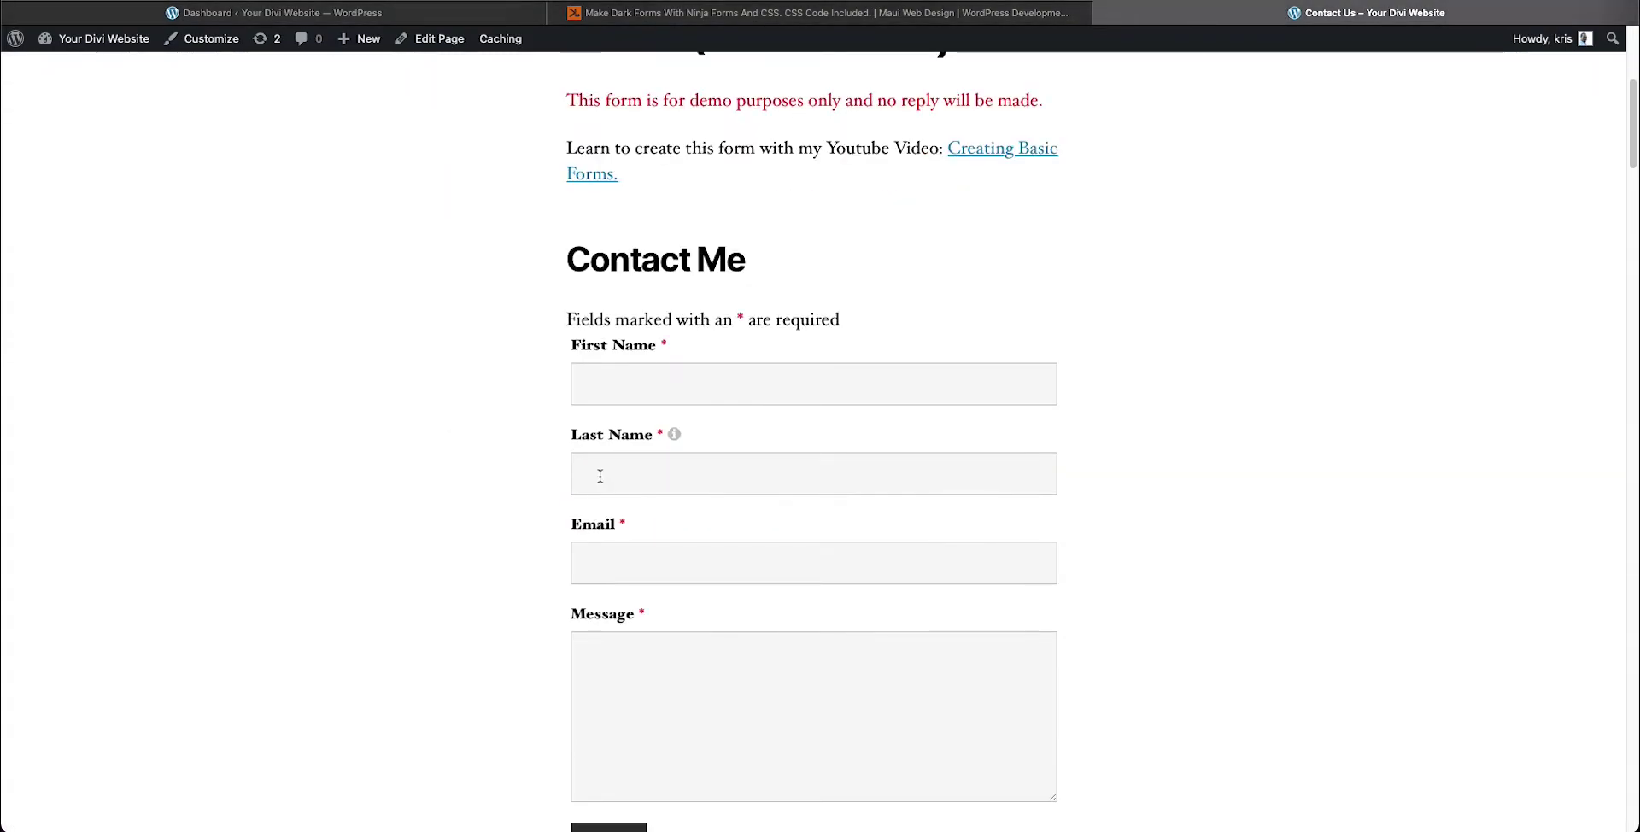
scroll(606, 473, "down", 8)
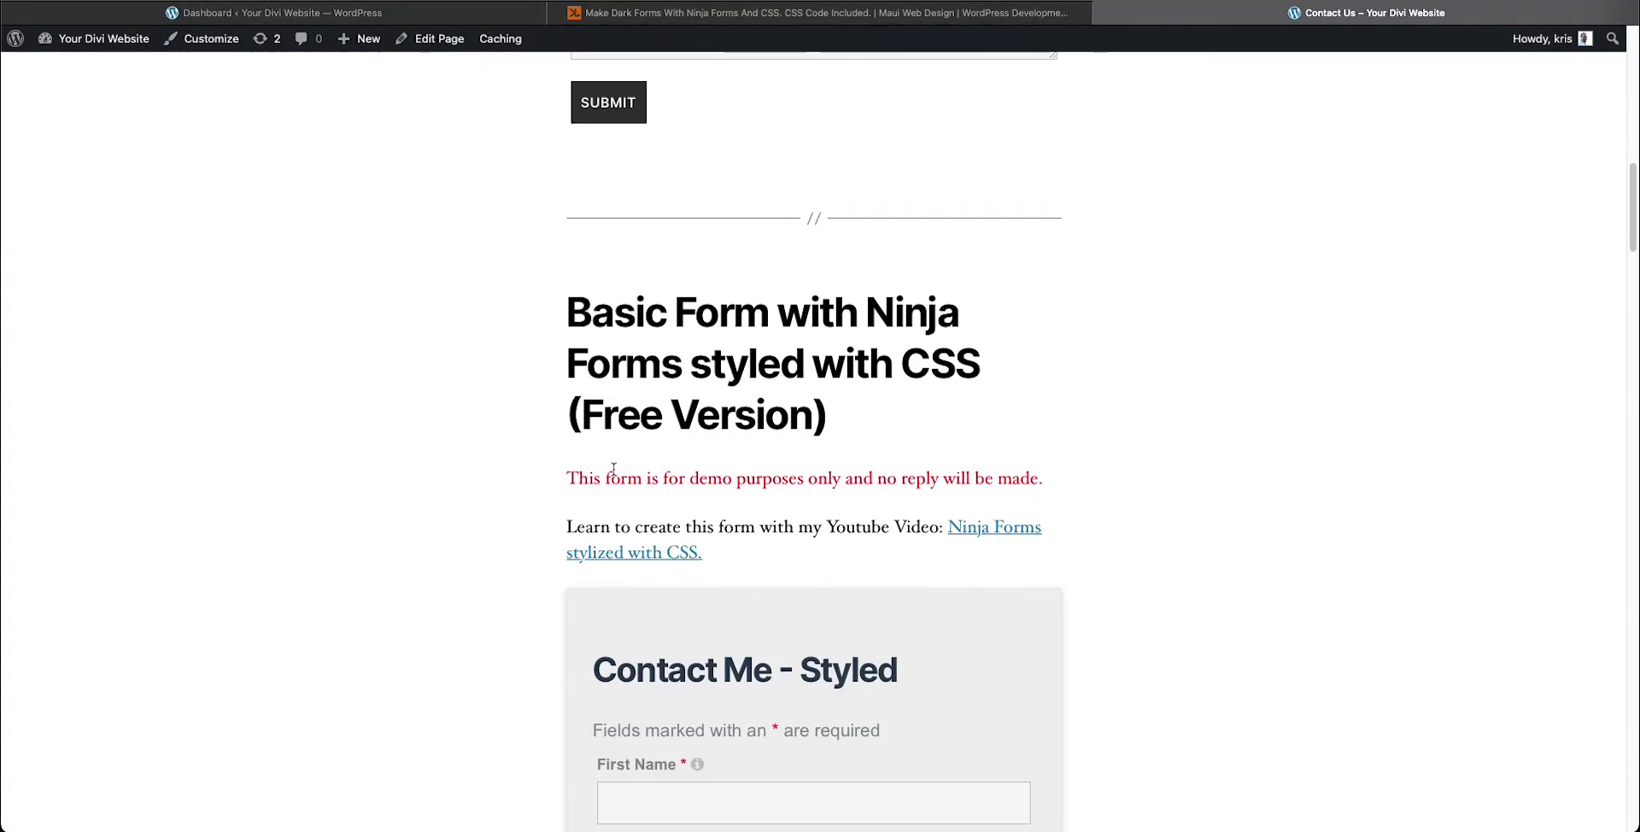
scroll(613, 469, "down", 13)
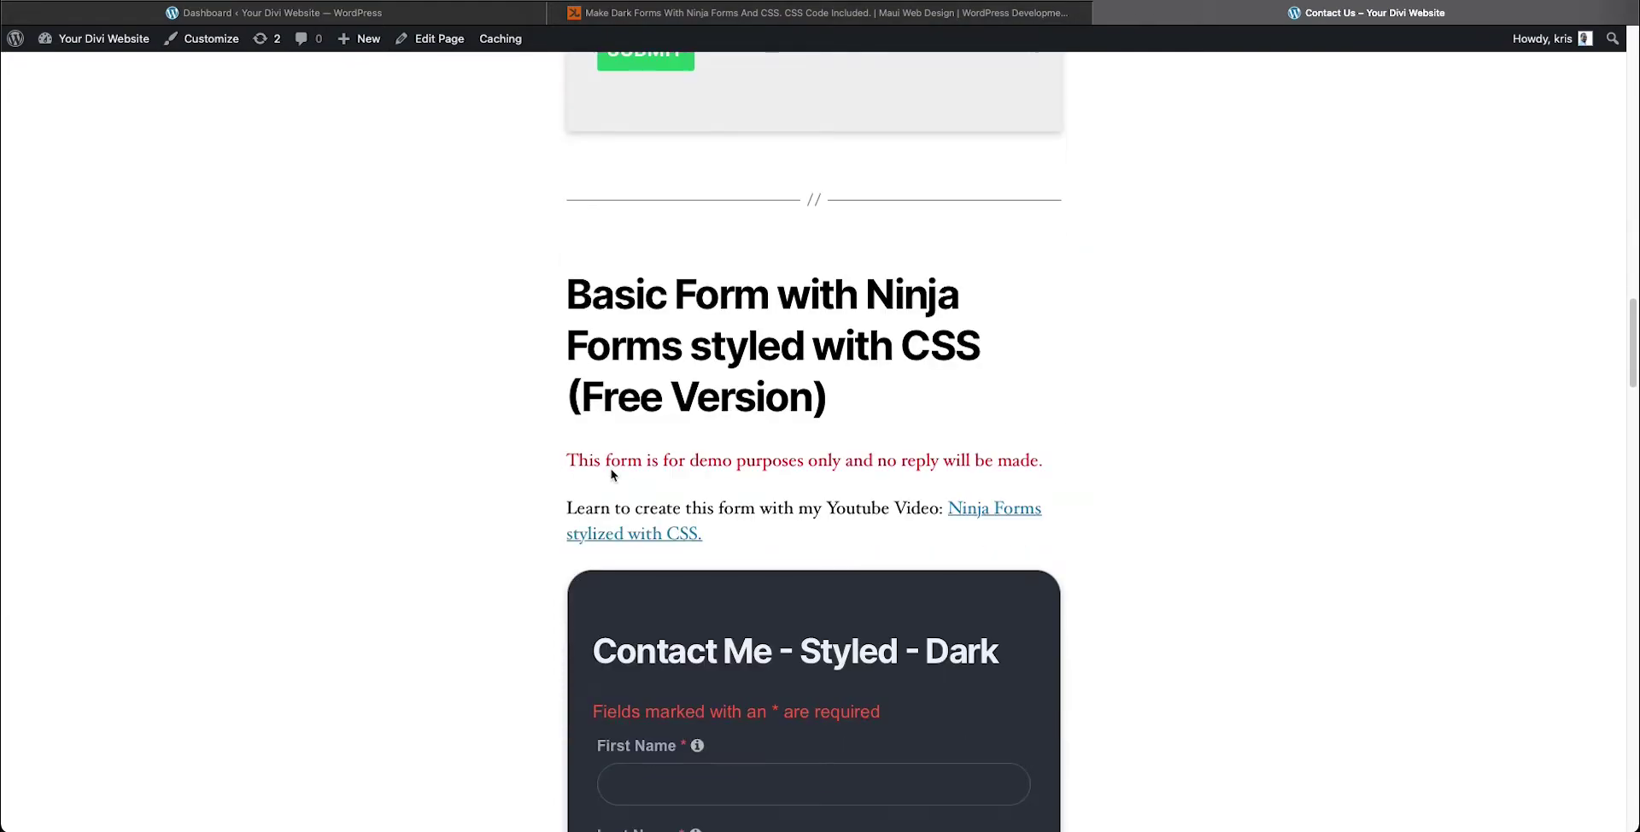
scroll(611, 470, "down", 3)
scroll(560, 491, "down", 3)
scroll(557, 493, "up", 2)
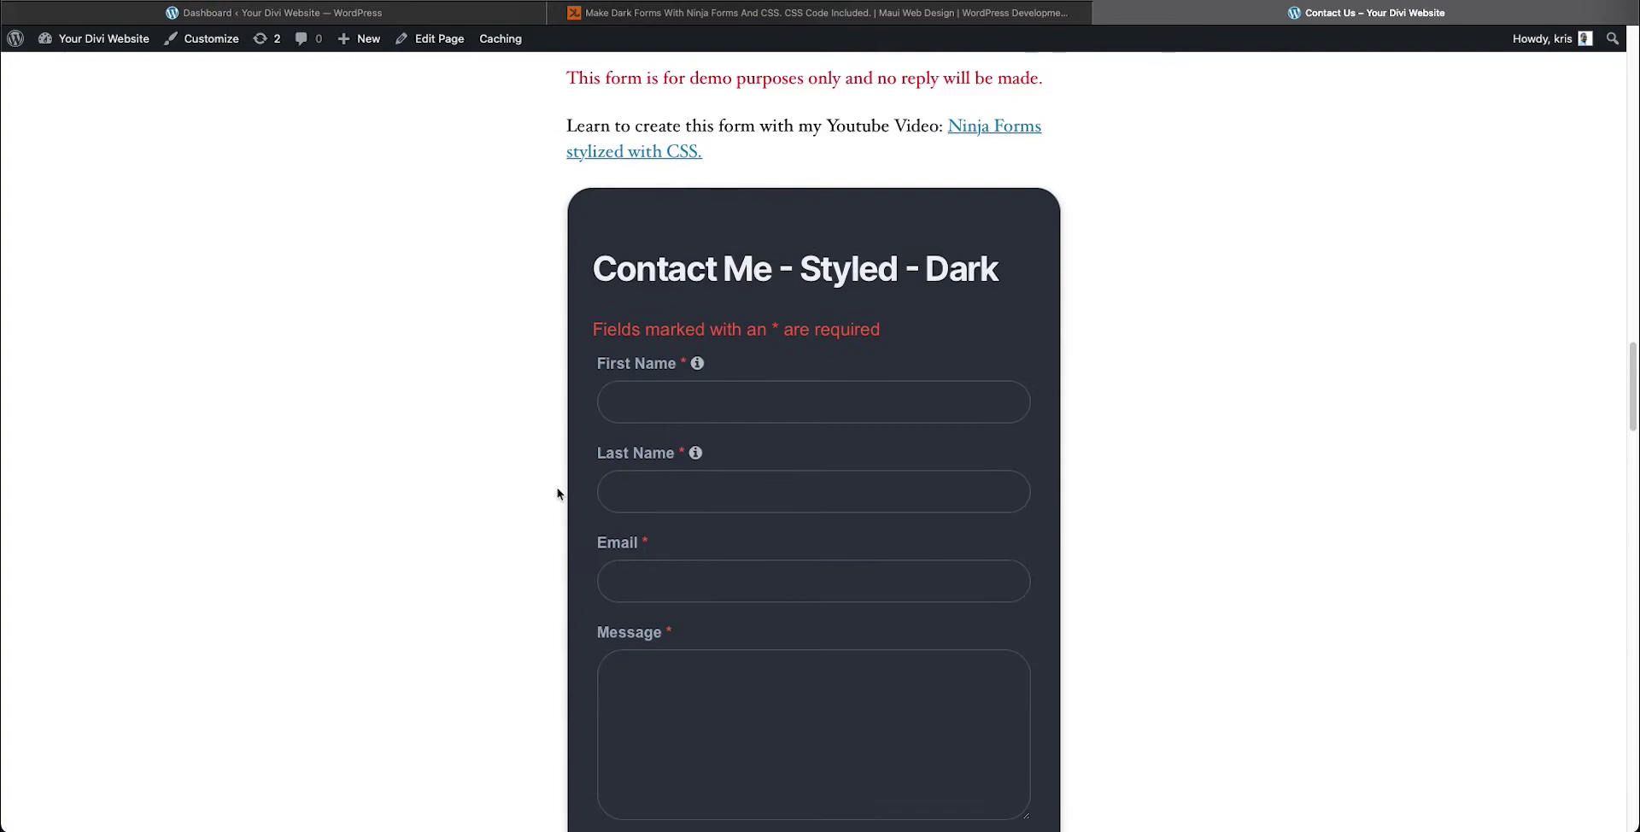
scroll(557, 493, "down", 1)
scroll(557, 491, "up", 1)
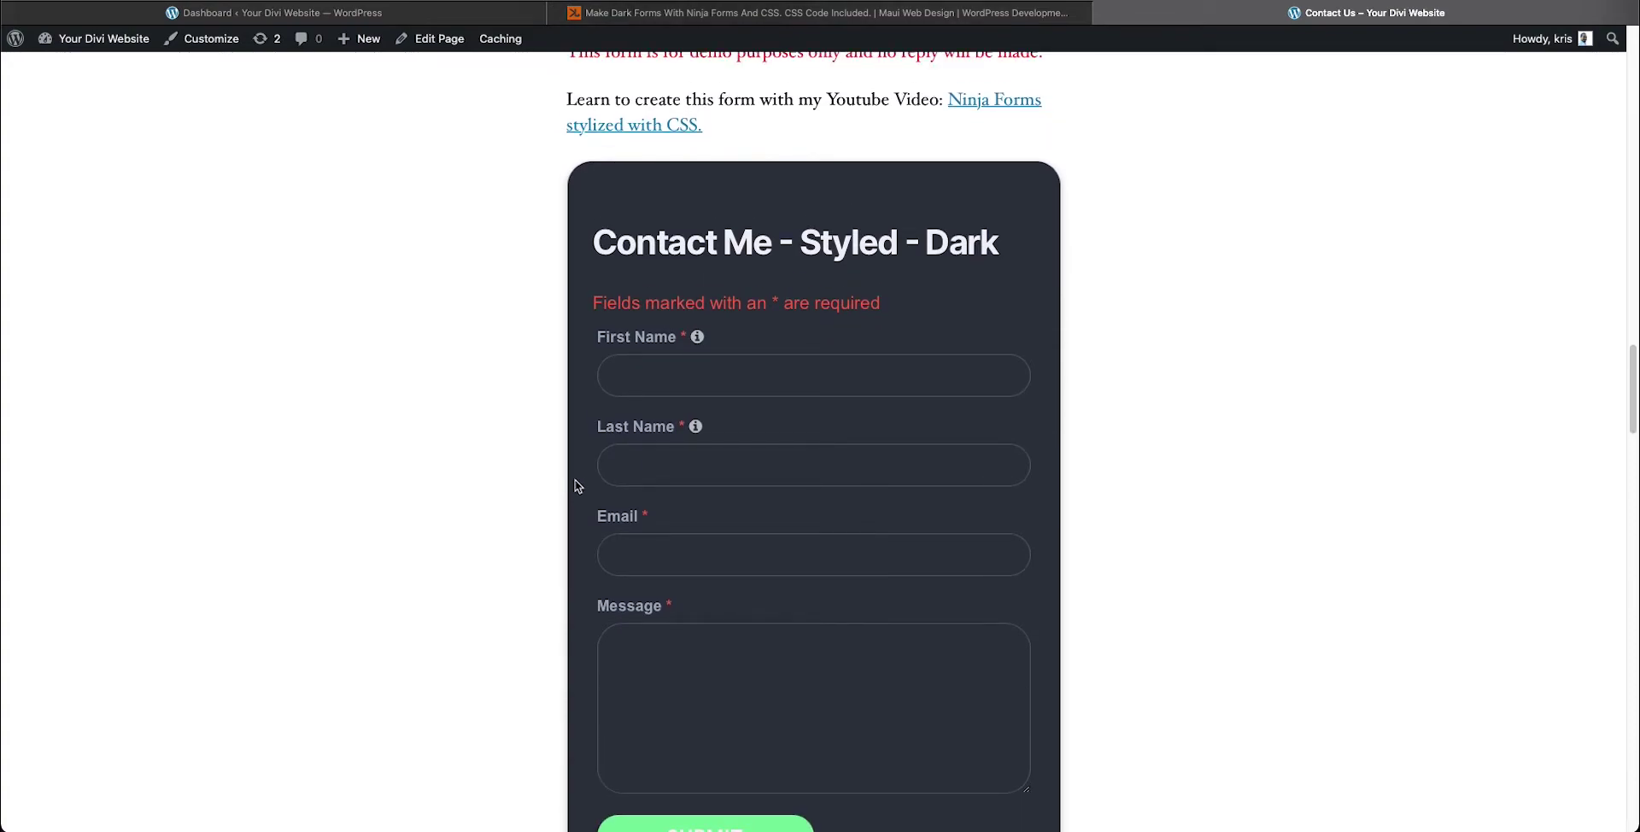
scroll(576, 484, "down", 2)
key("ctrl+Tab")
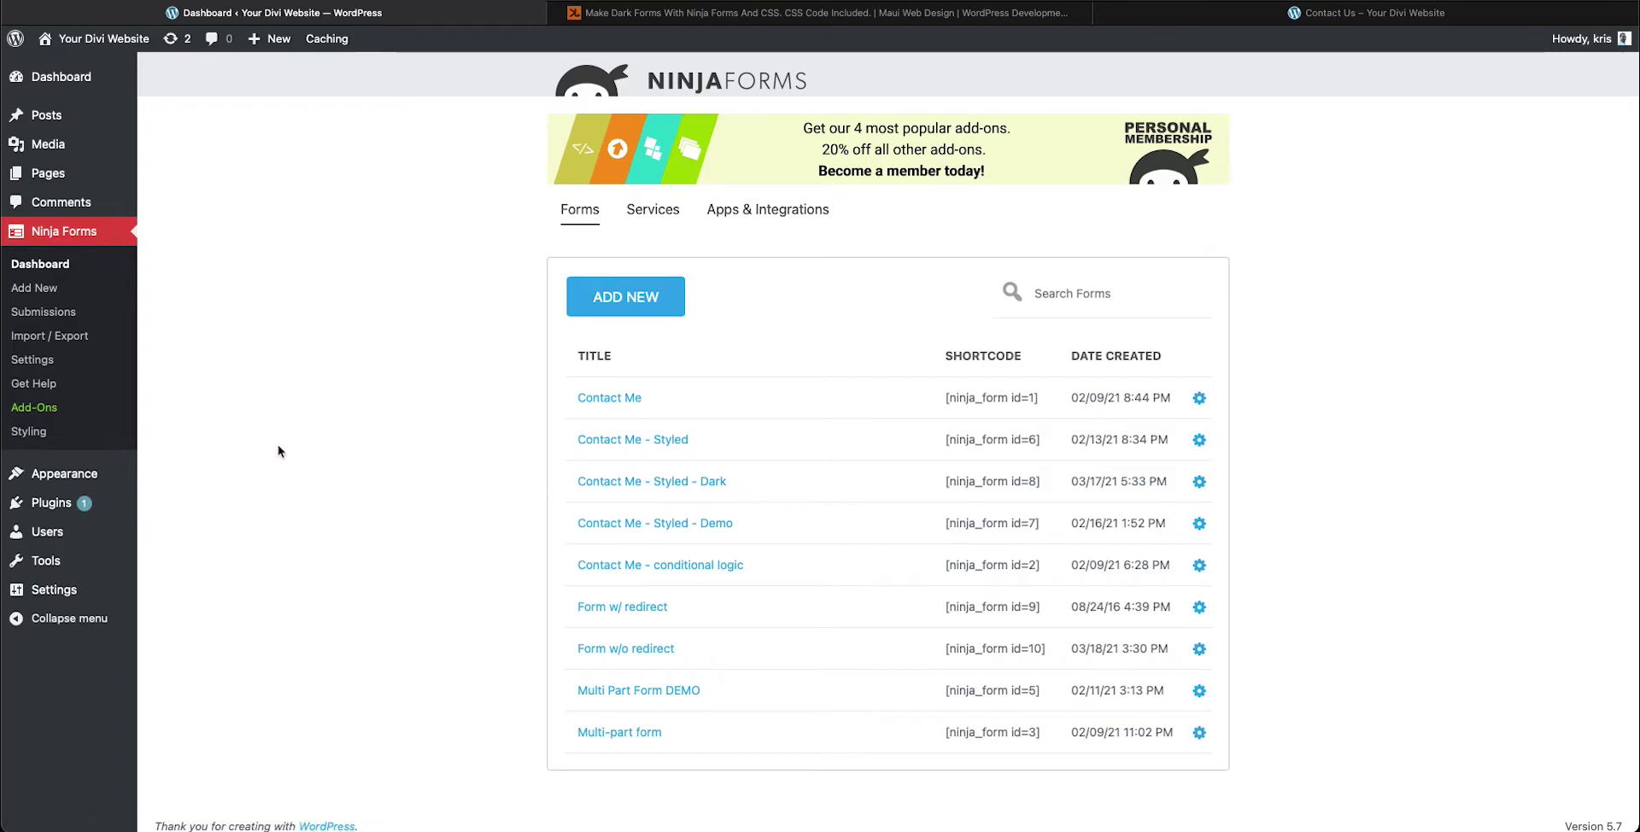
left_click(44, 365)
scroll(303, 460, "down", 4)
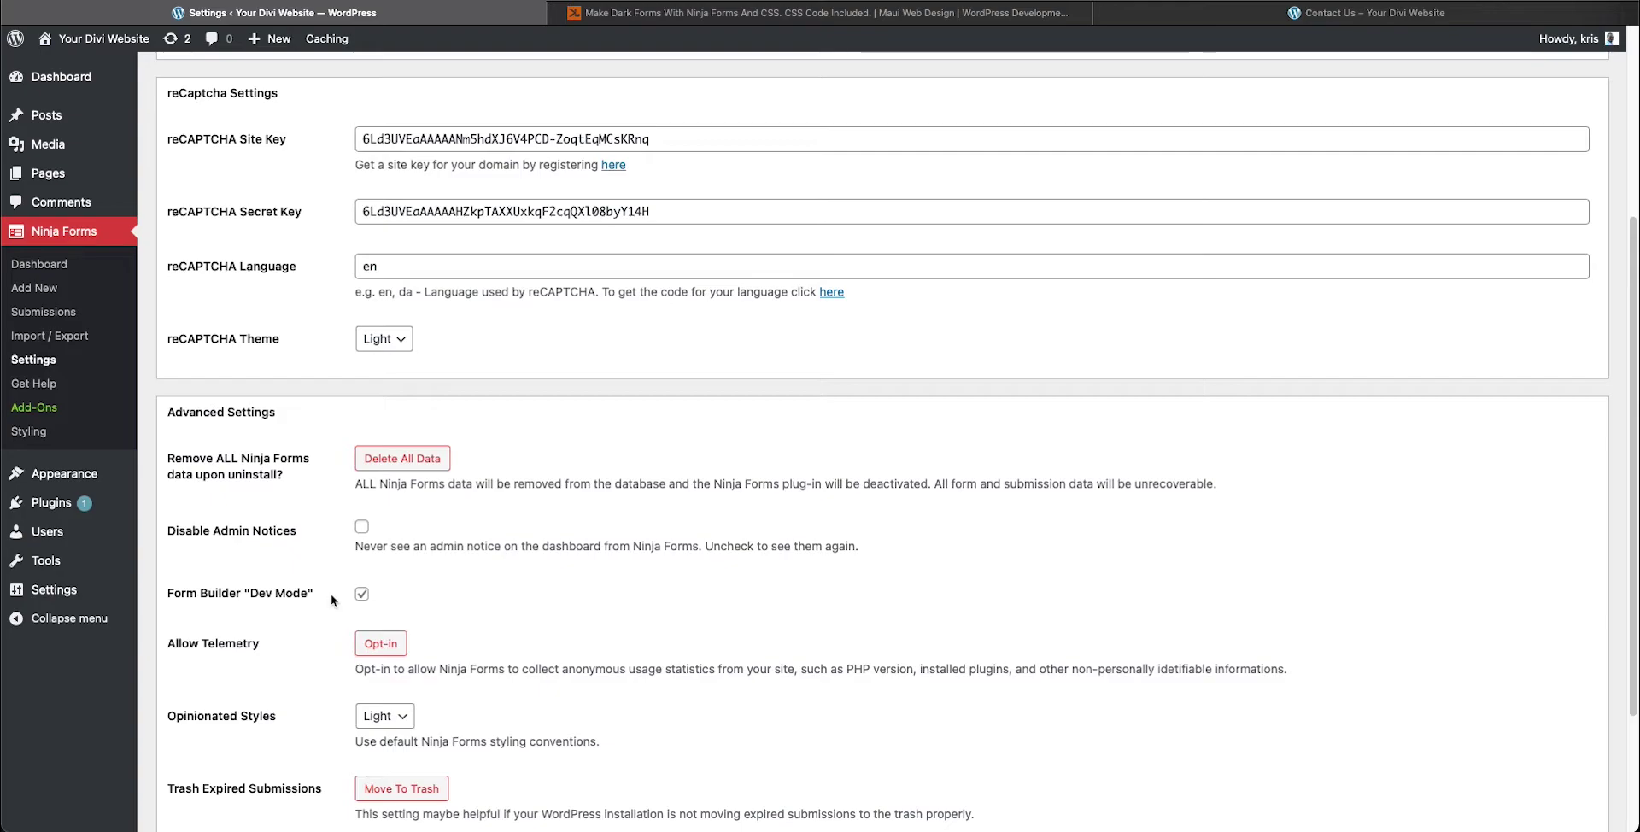
scroll(971, 564, "down", 3)
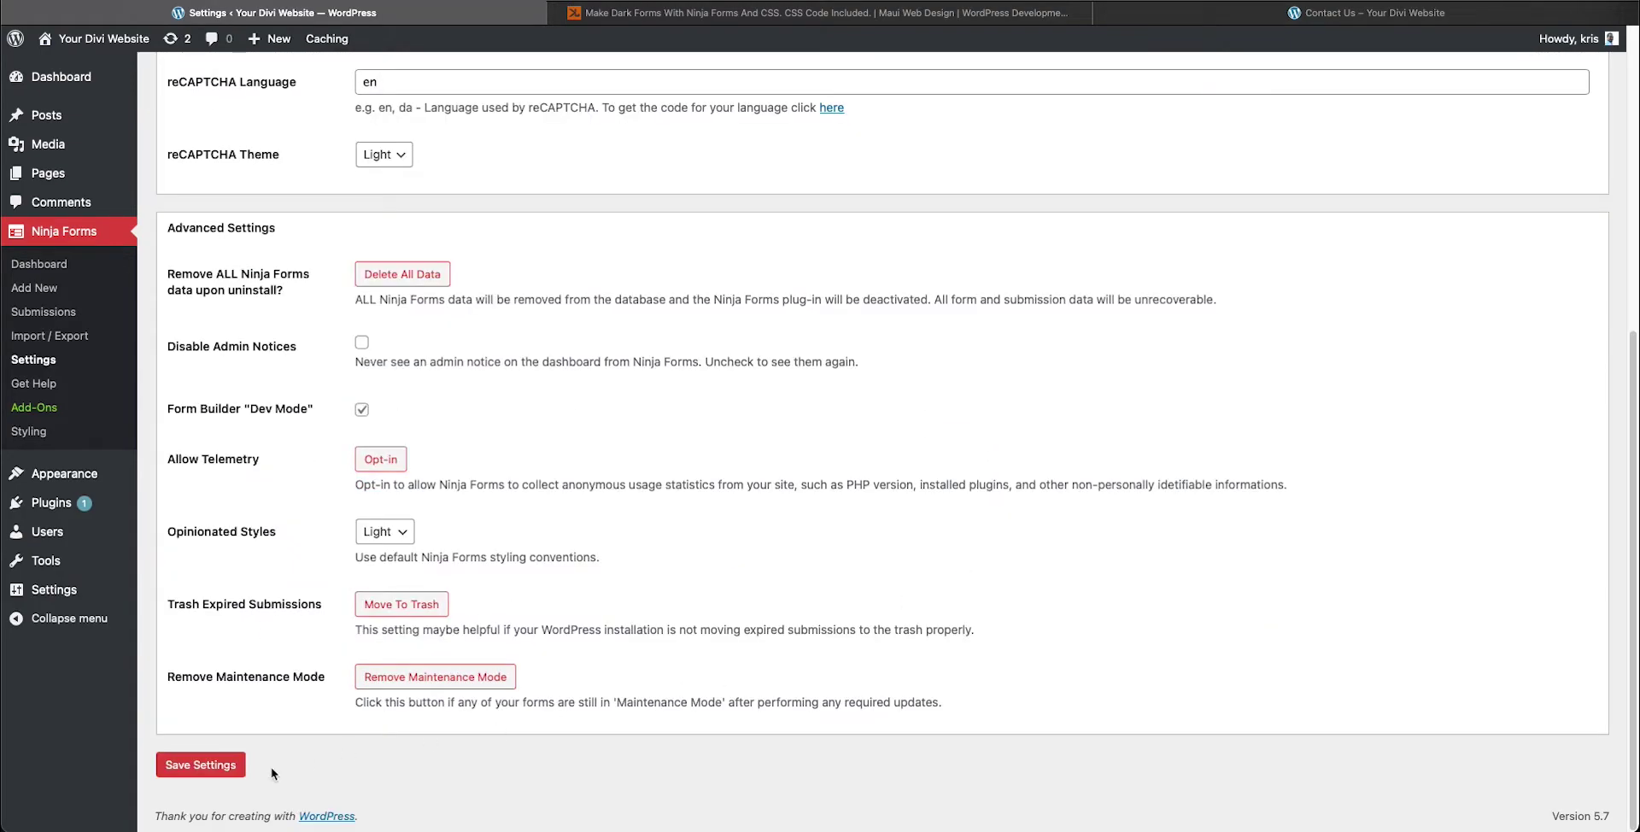
left_click(42, 267)
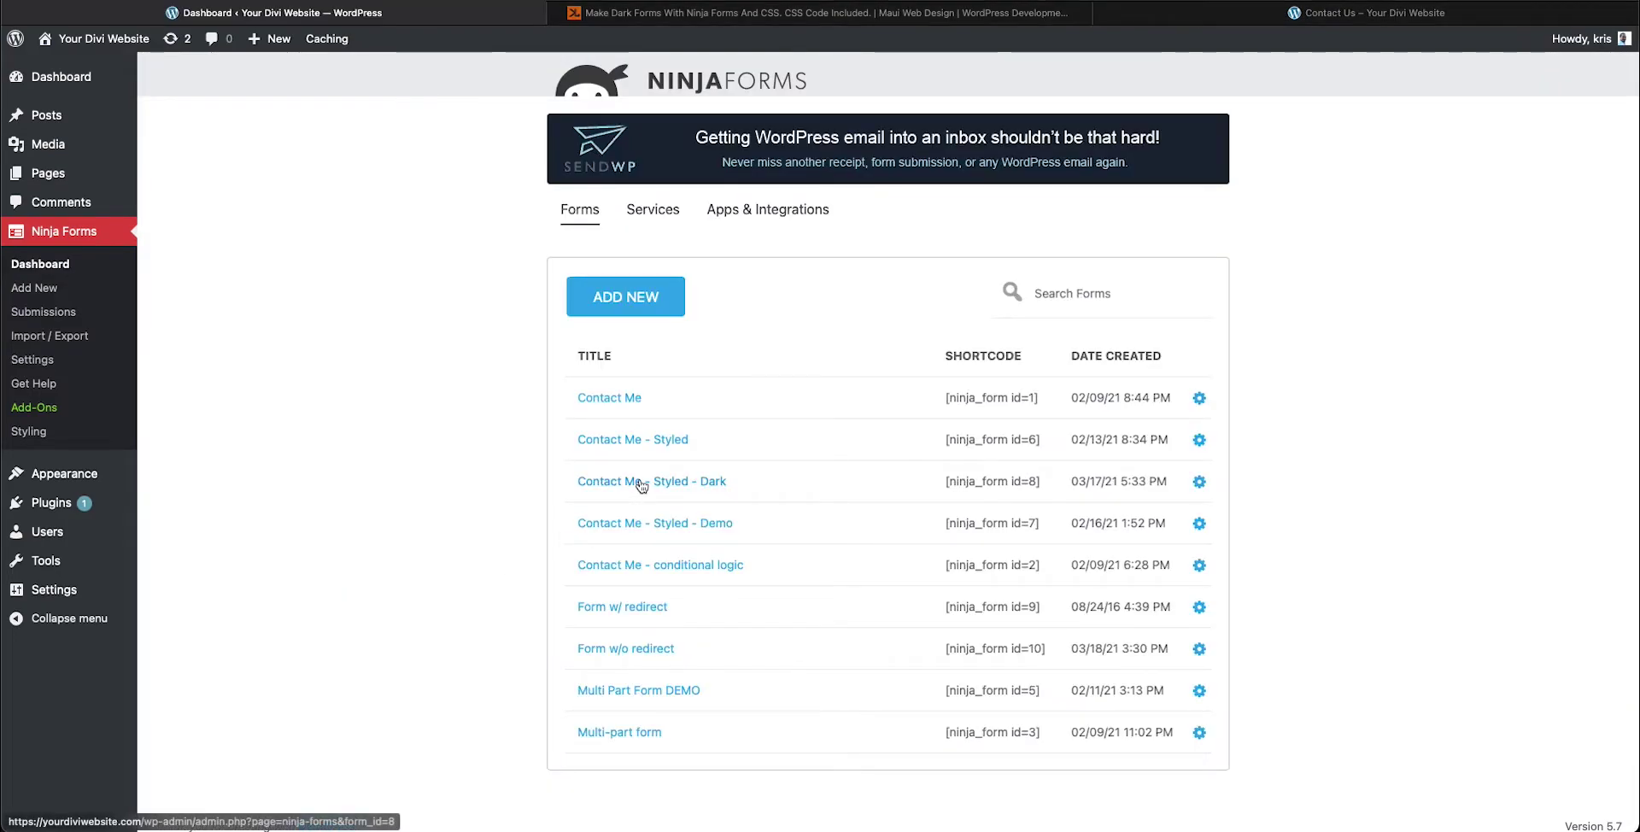
Step: Open Display Settings under the Advanced tab of the 'Contact Me - Styled - Dark' form
left_click(641, 484)
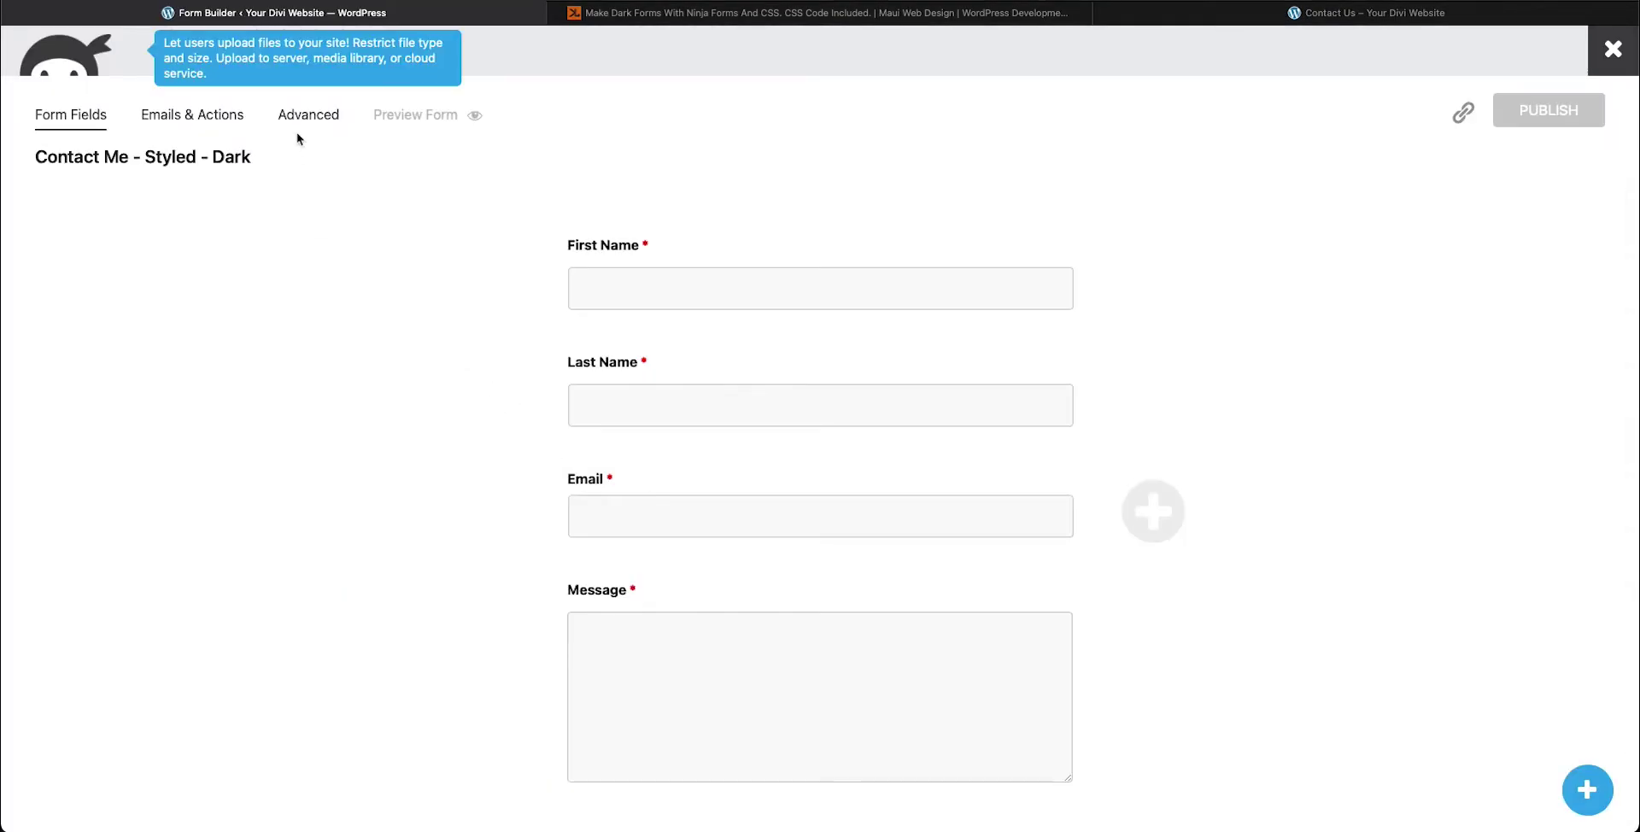
left_click(297, 127)
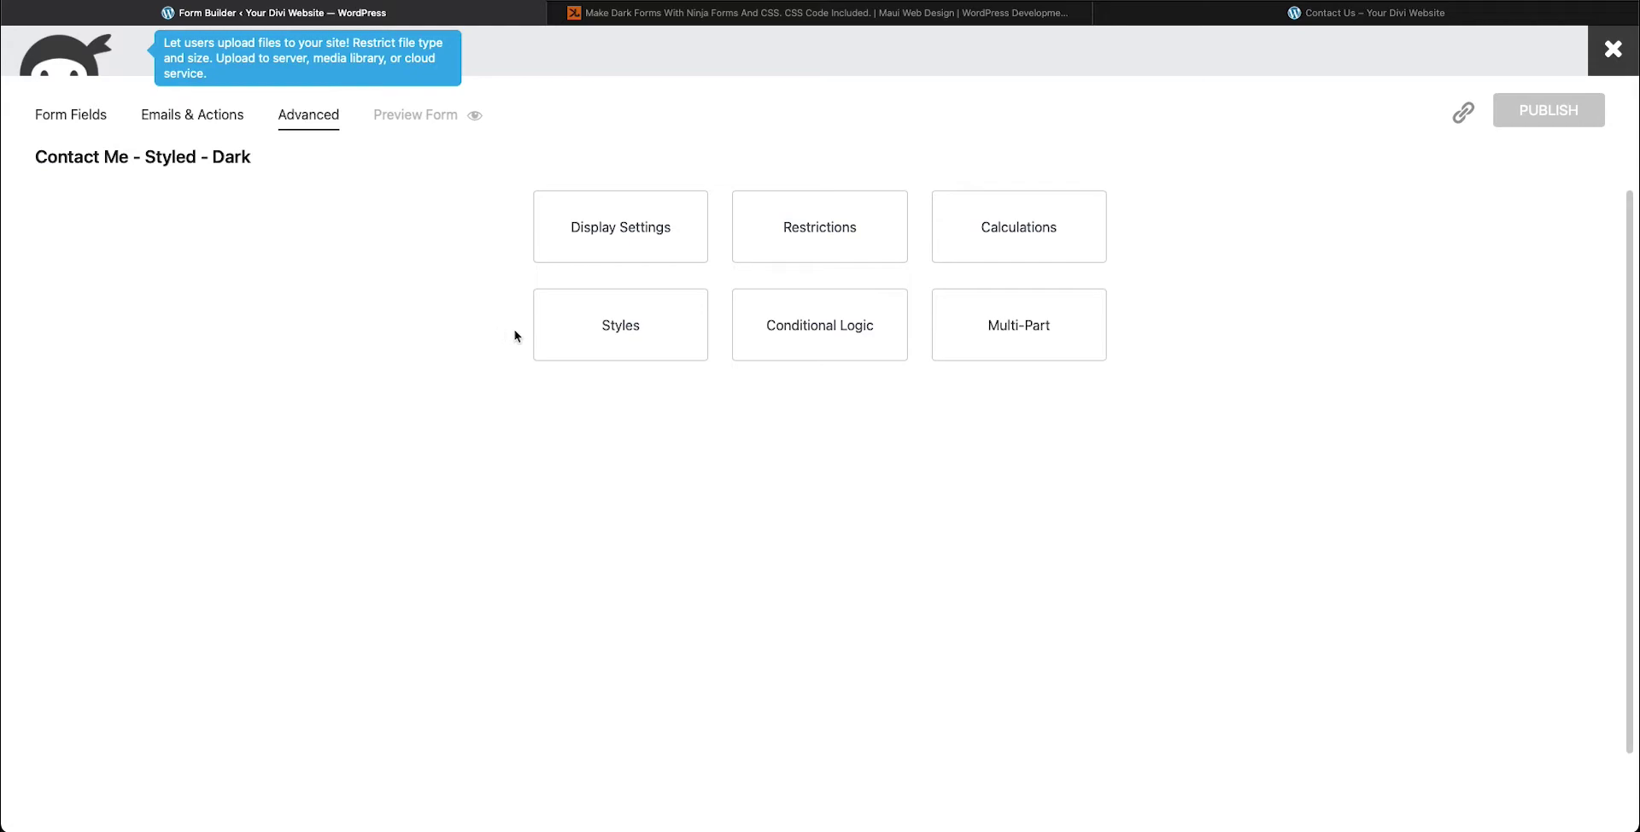
left_click(590, 226)
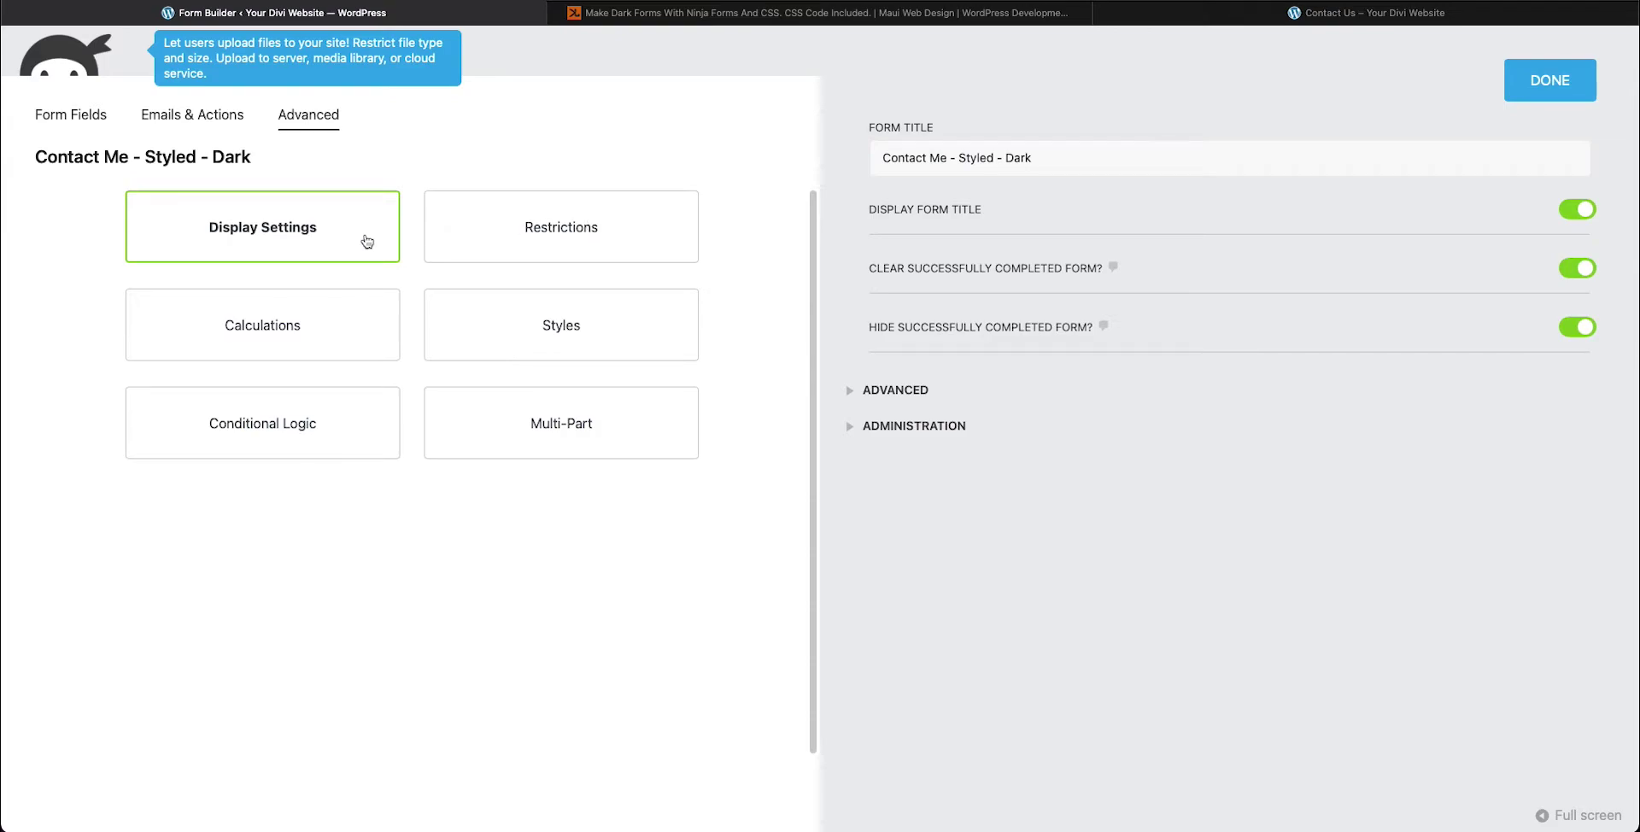
Step: Verify the Styled - Dark form's Wrapper custom class is 'contact-dark', then close Display Settings
left_click(853, 392)
scroll(873, 505, "down", 1)
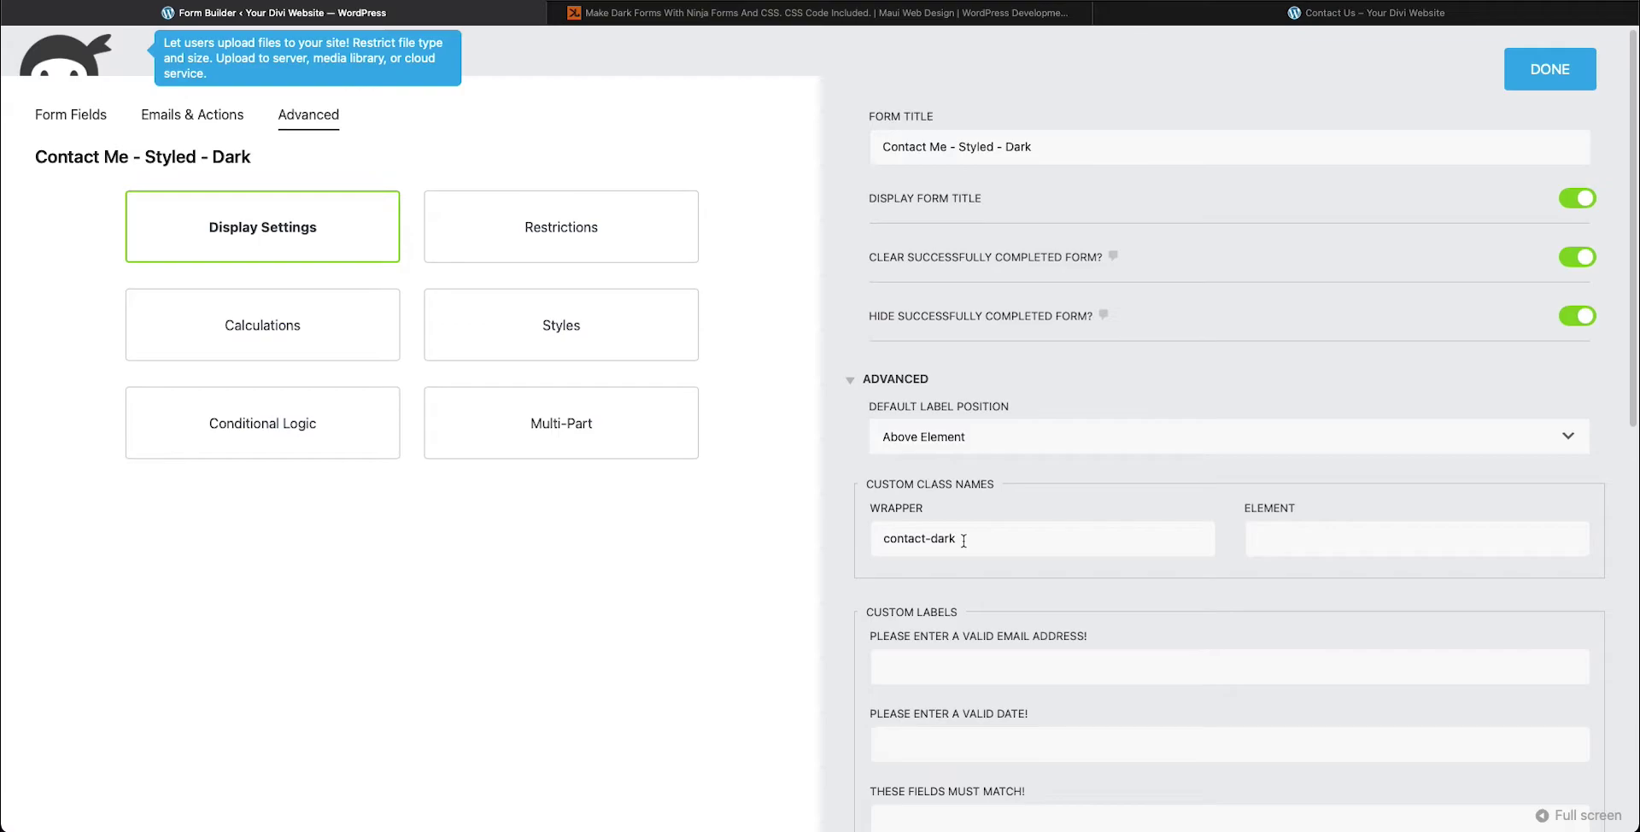
left_click(964, 541)
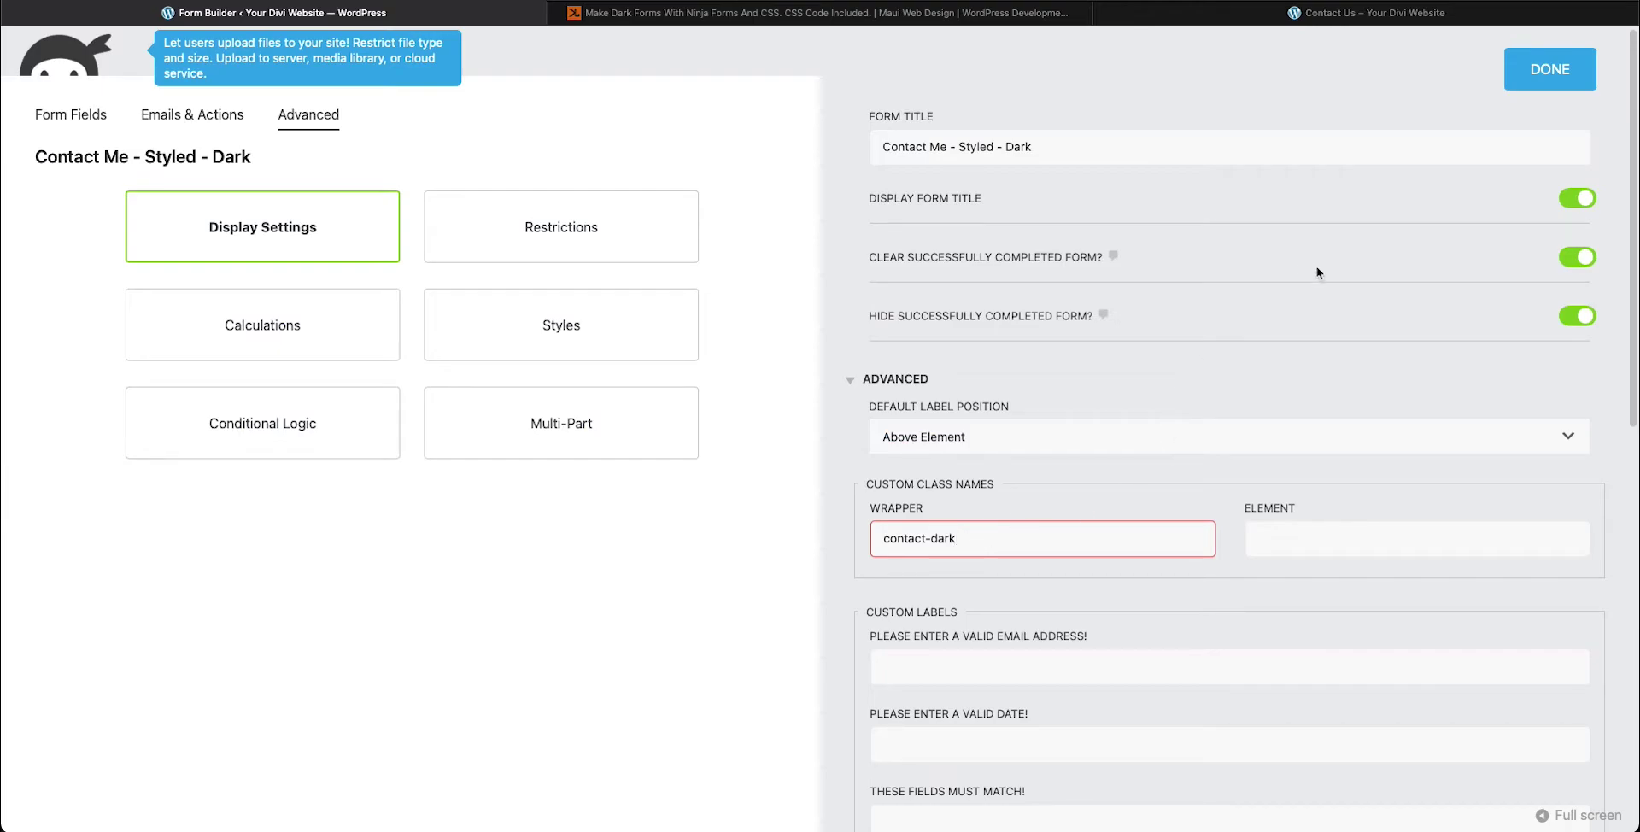
left_click(1549, 75)
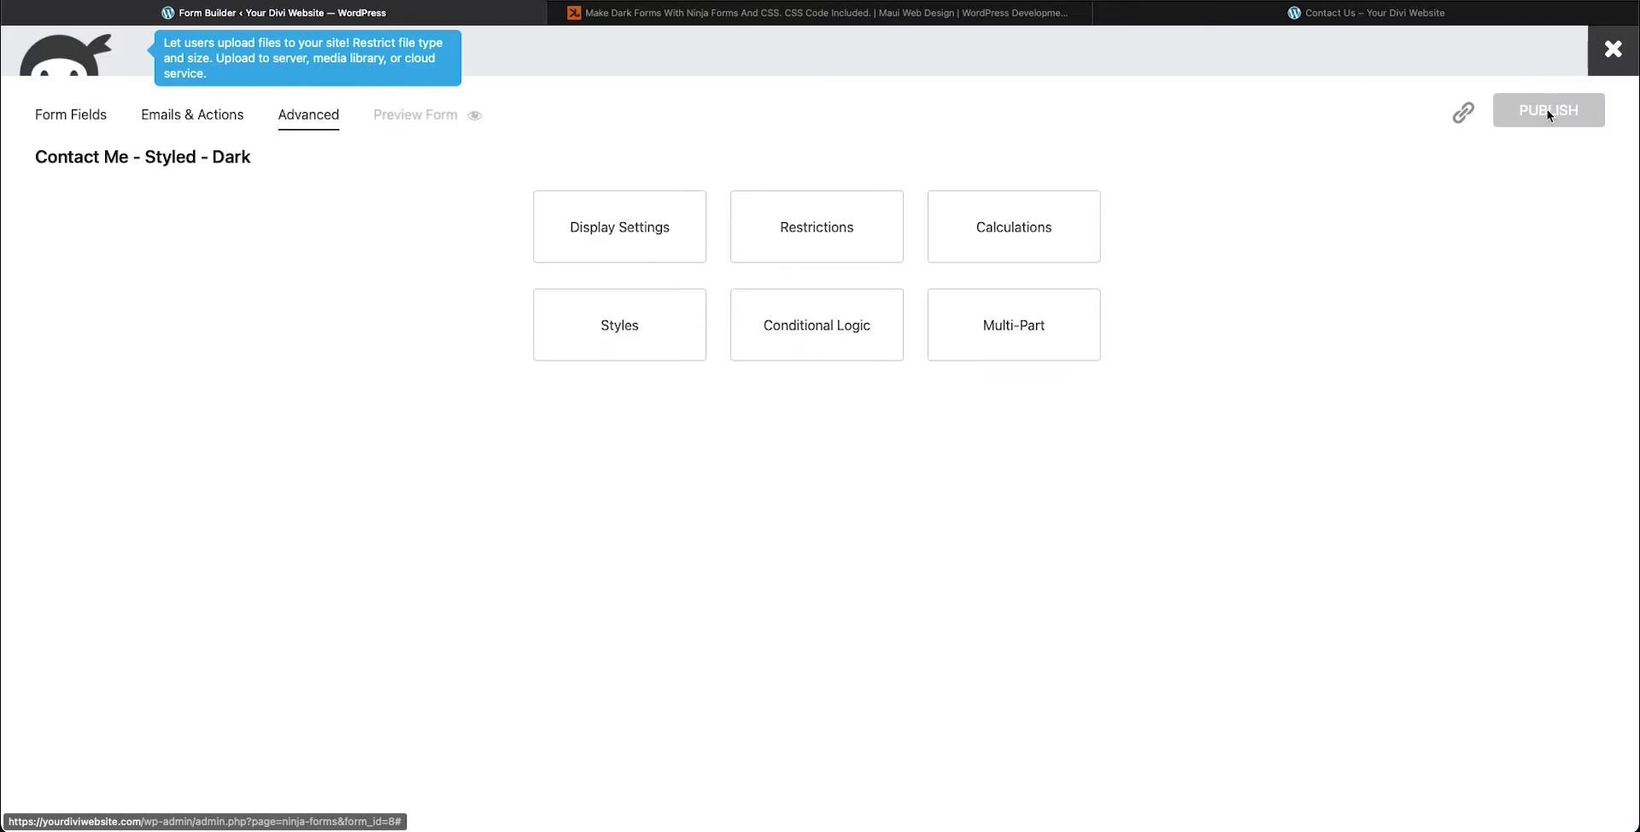
Step: Close the form builder and scroll through the forms on the live Contact Us page
left_click(1613, 48)
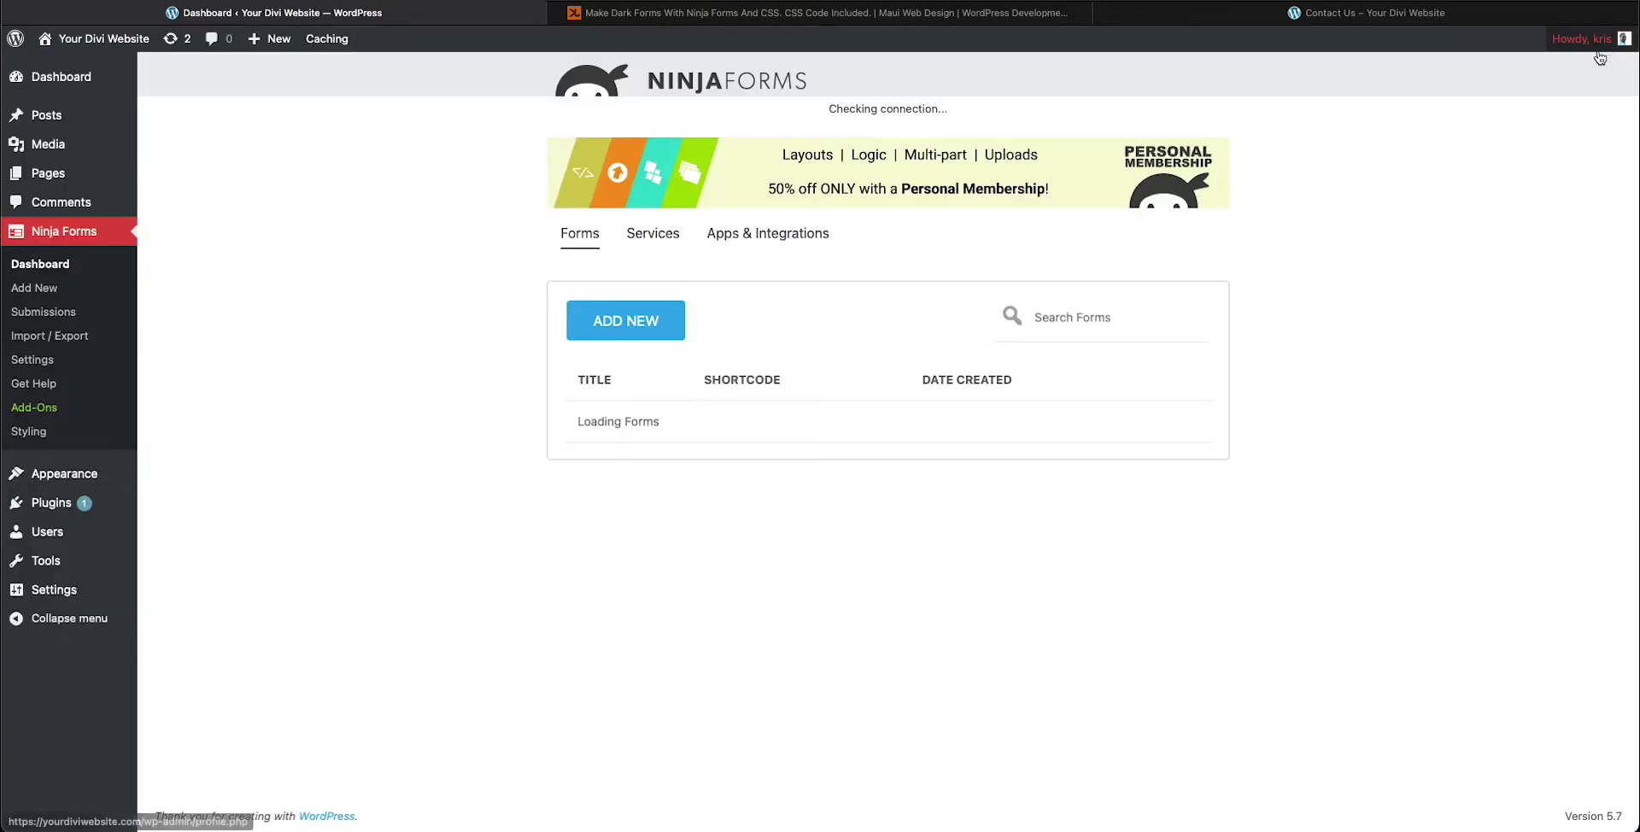
left_click(1367, 12)
scroll(803, 418, "down", 10)
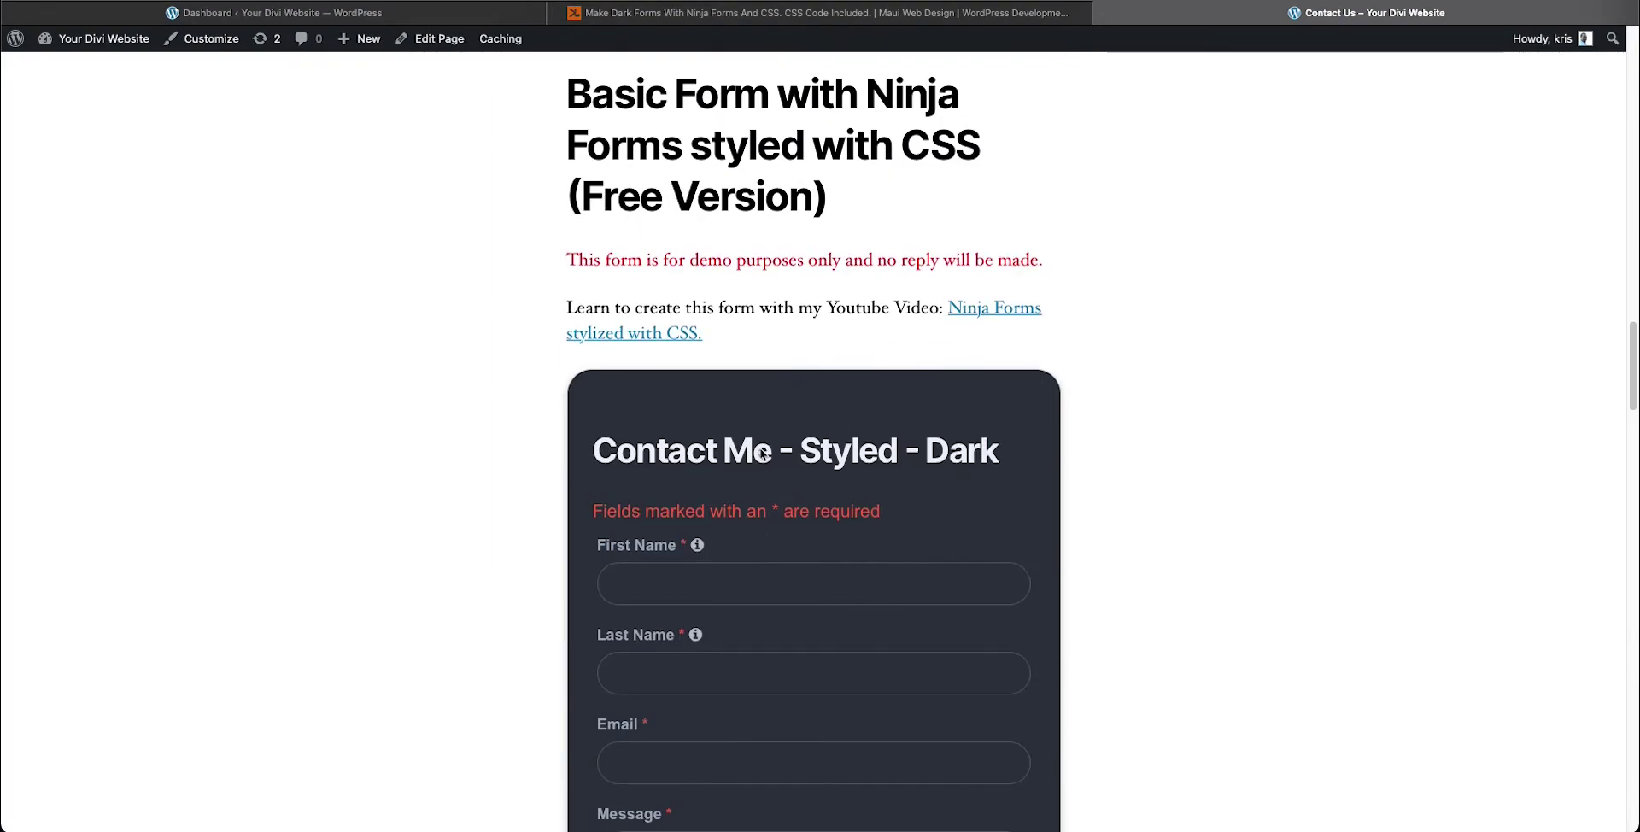
scroll(712, 494, "up", 15)
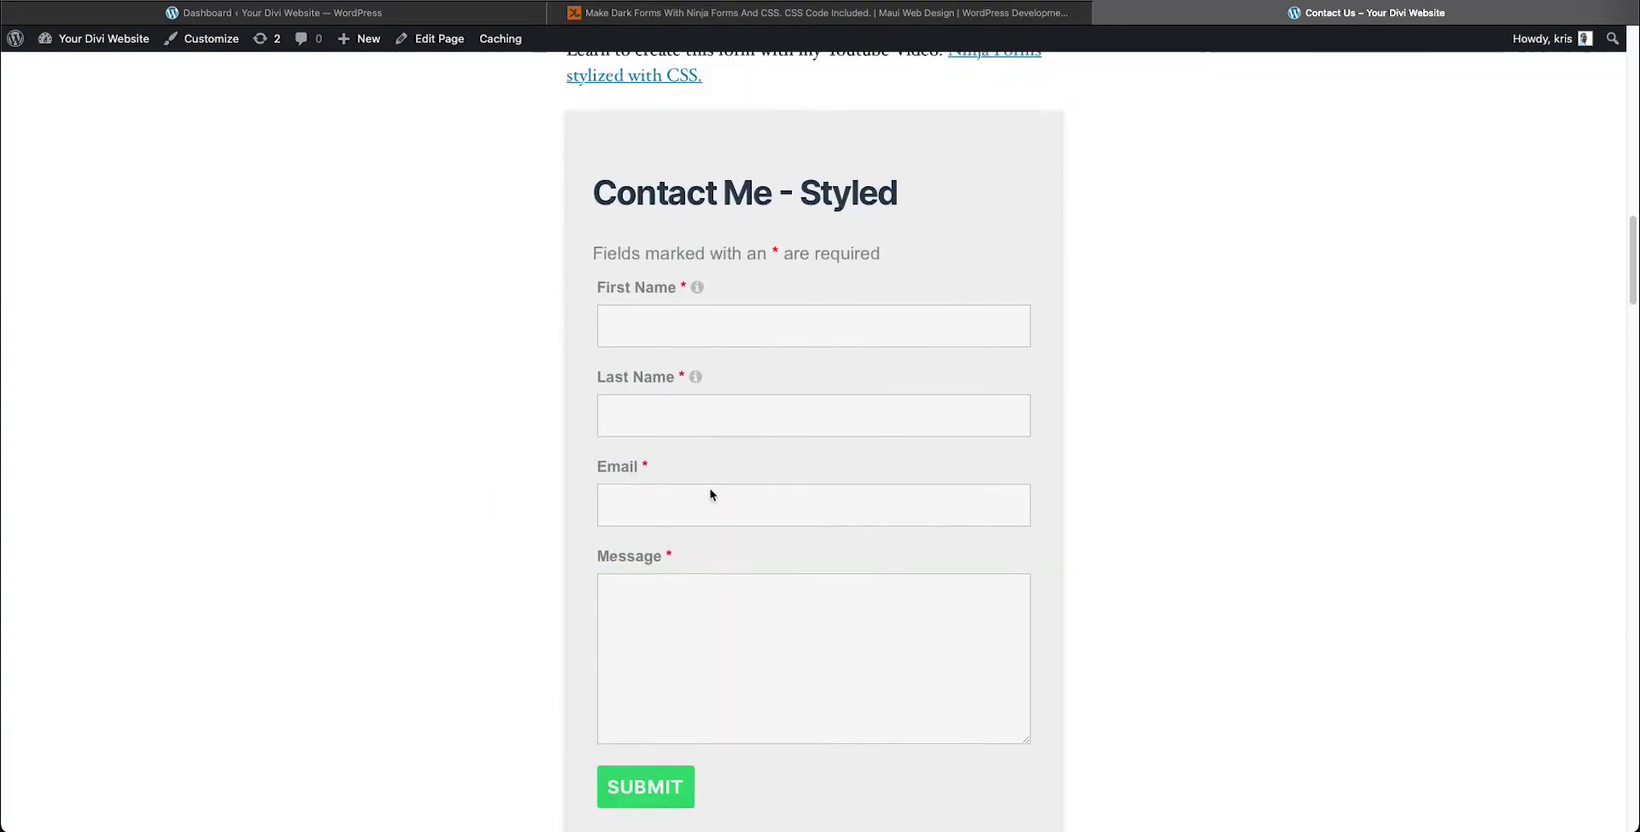
scroll(712, 494, "up", 5)
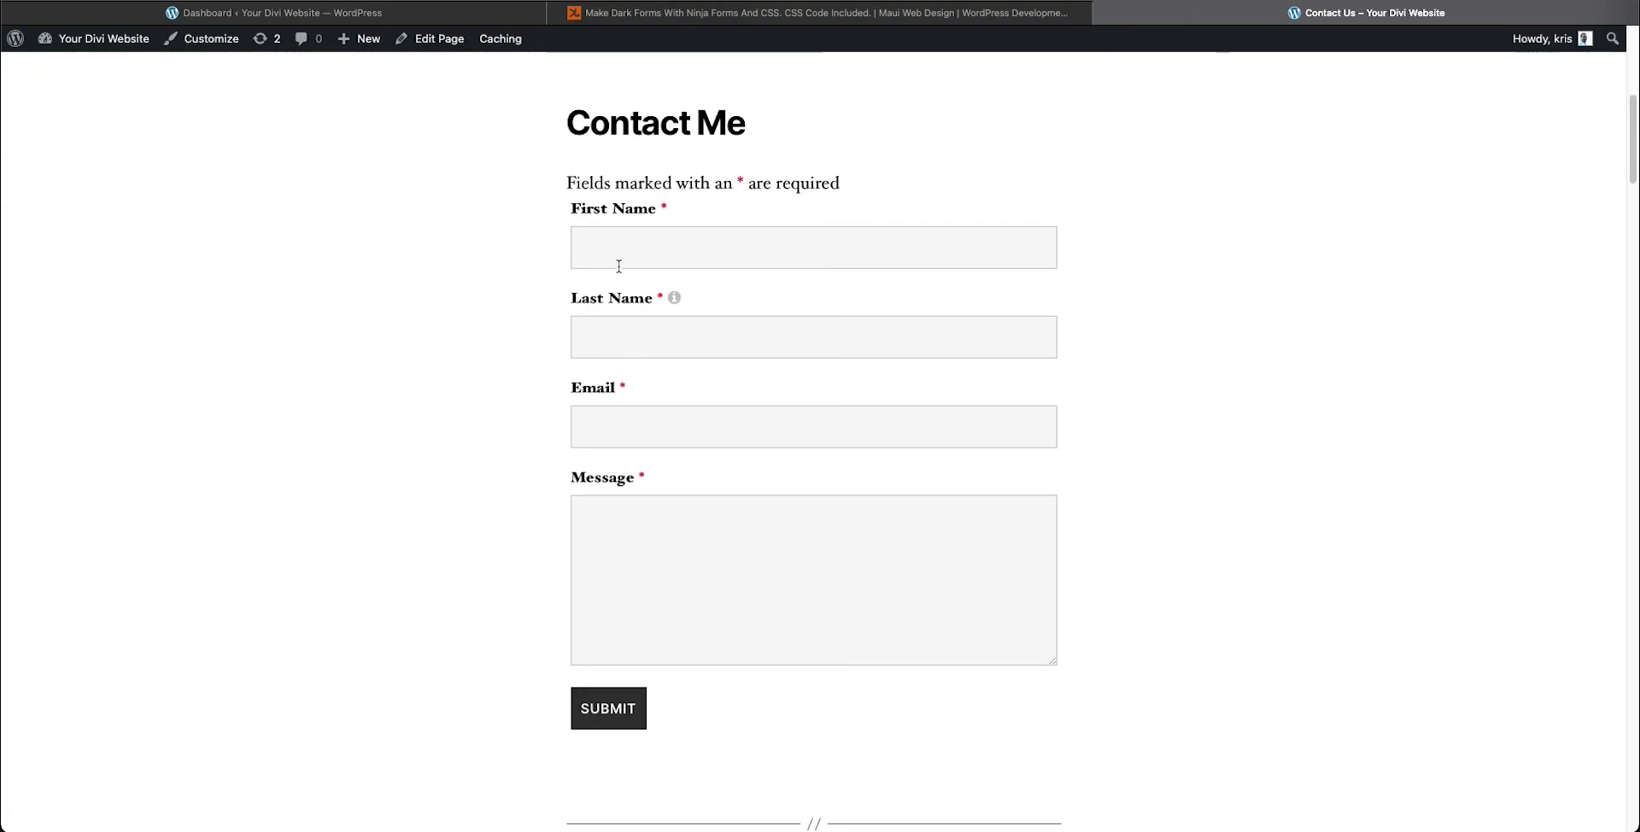
scroll(598, 248, "up", 1)
Step: Enter 'styled-' in the Contact Me form's Wrapper class field under Advanced display settings
left_click(436, 26)
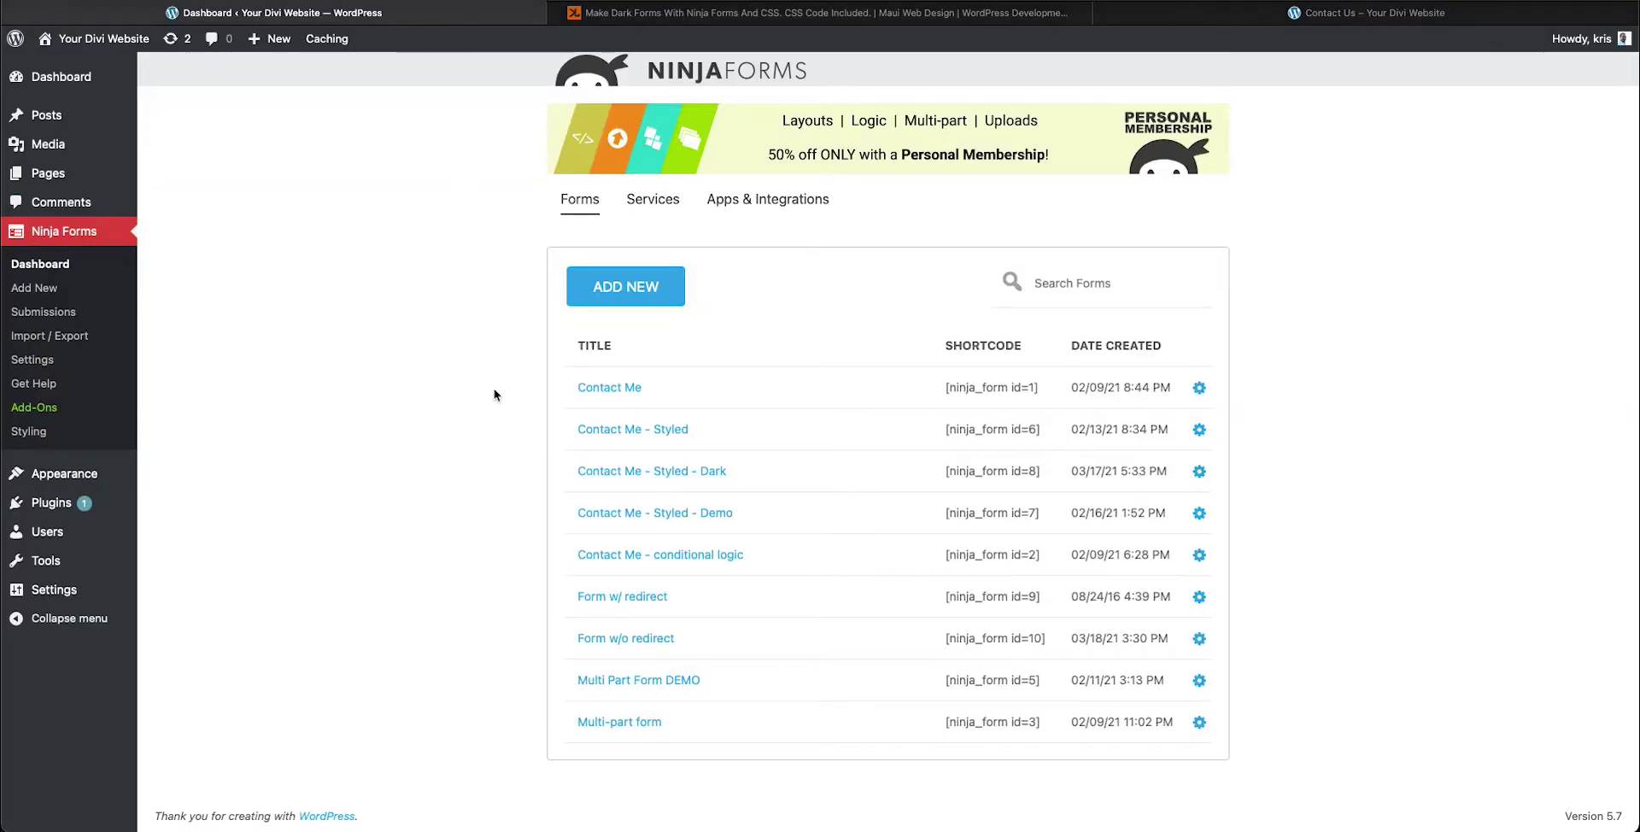
left_click(596, 389)
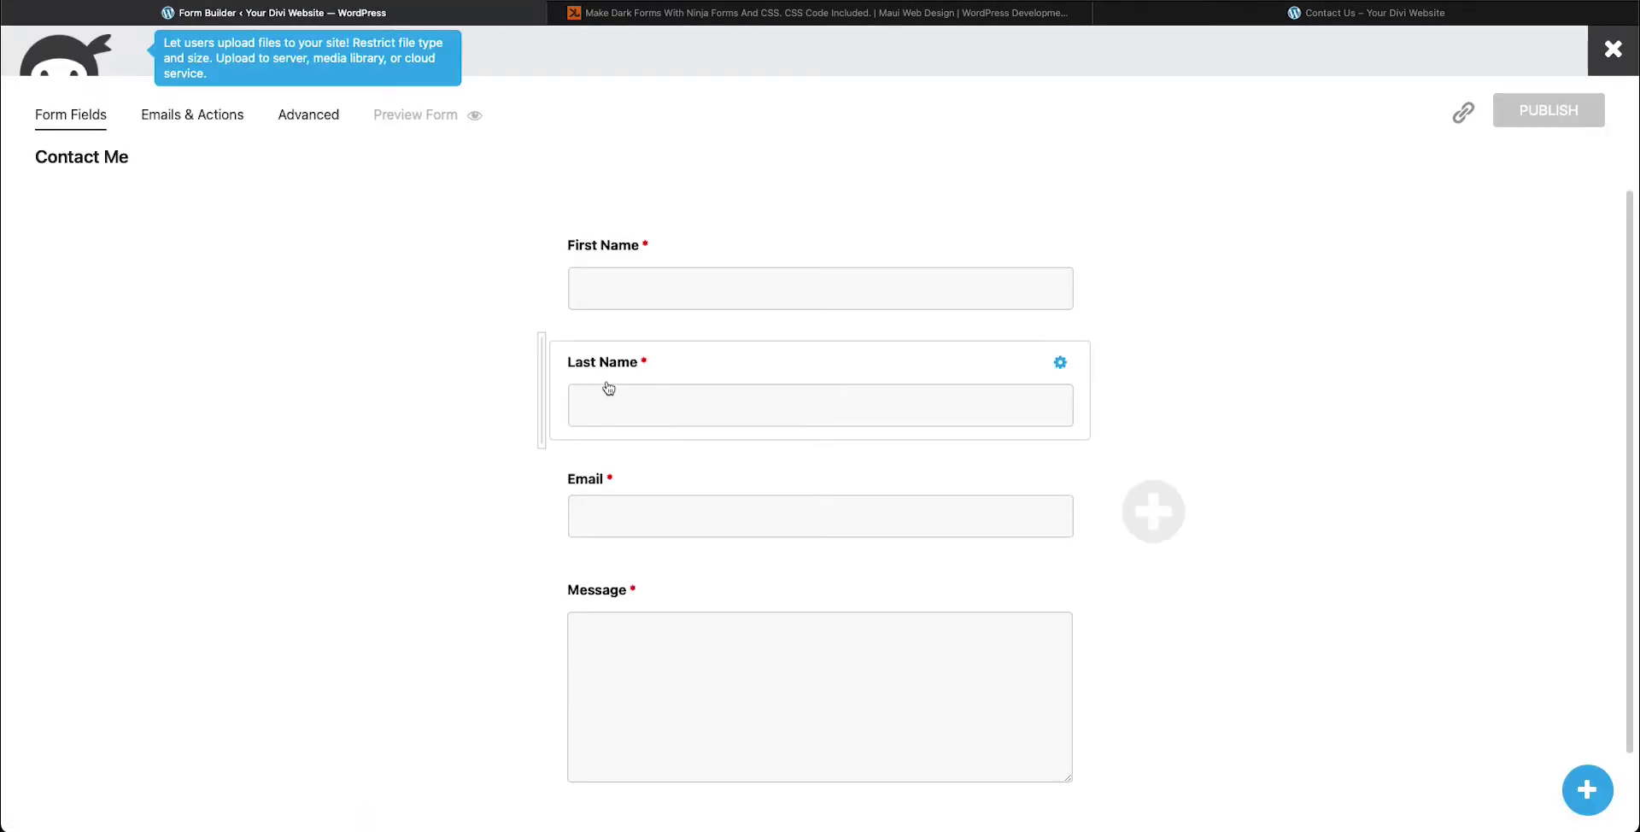
left_click(313, 121)
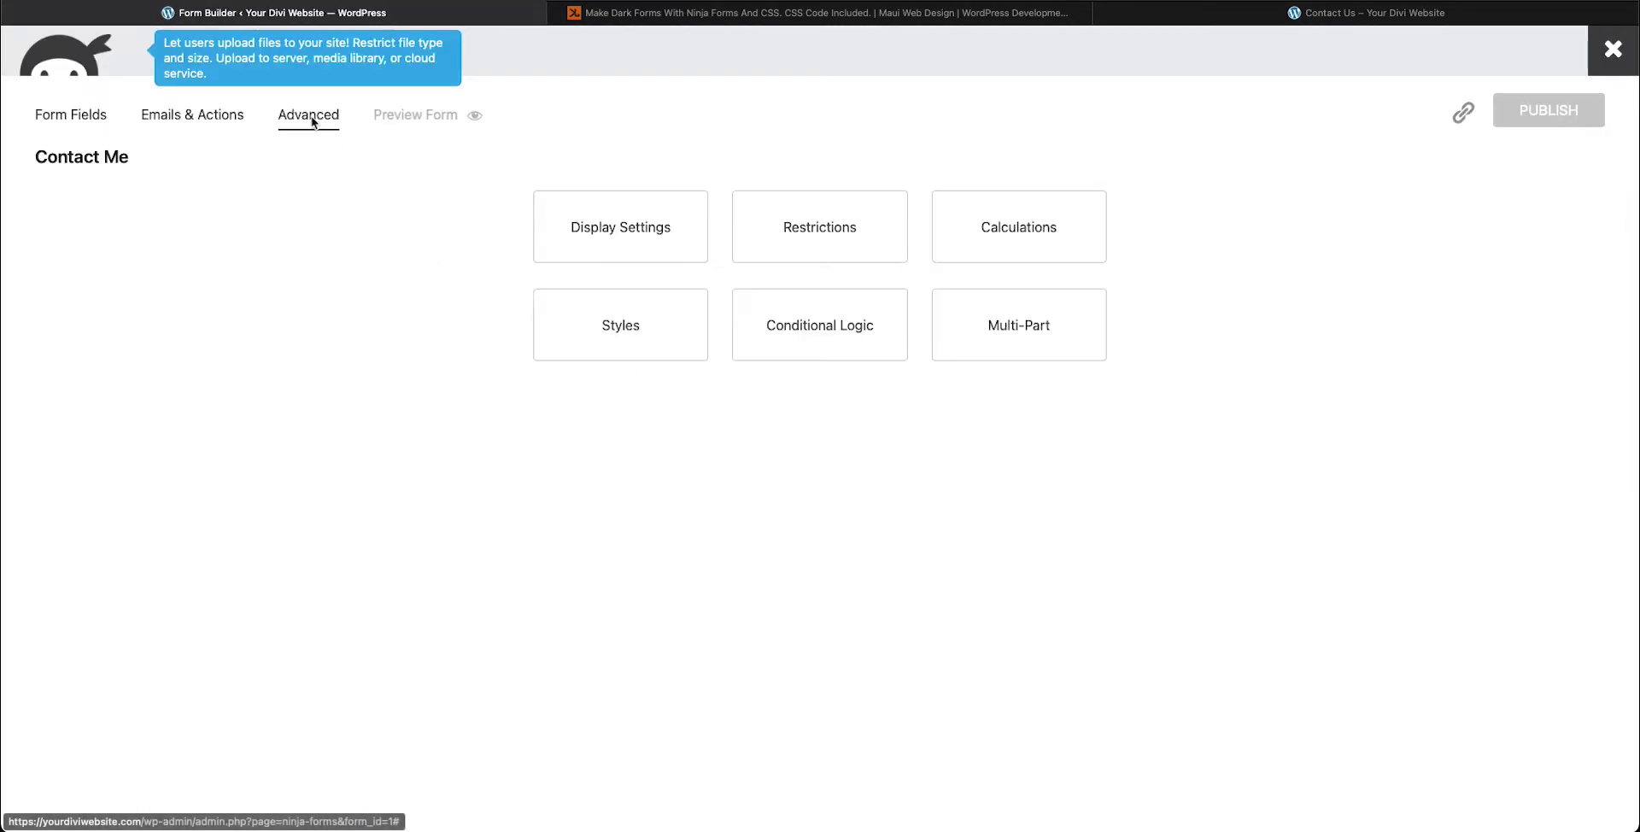
left_click(579, 248)
left_click(895, 390)
left_click(919, 544)
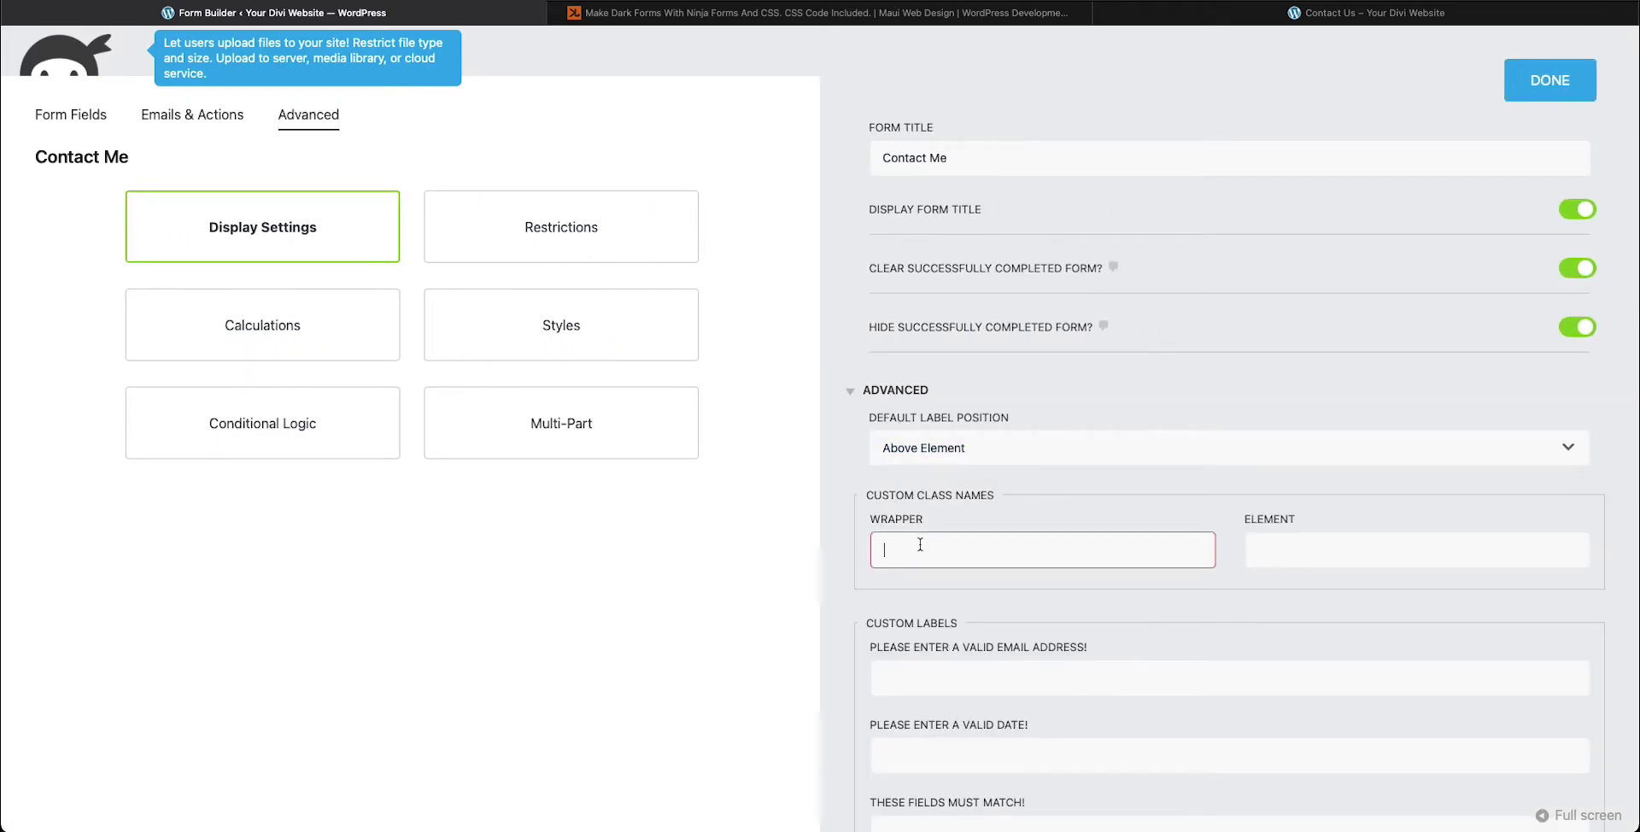
type("styled-dark")
Step: Publish the Contact Me form's updated settings and bring up the dark forms tutorial
left_click(1543, 85)
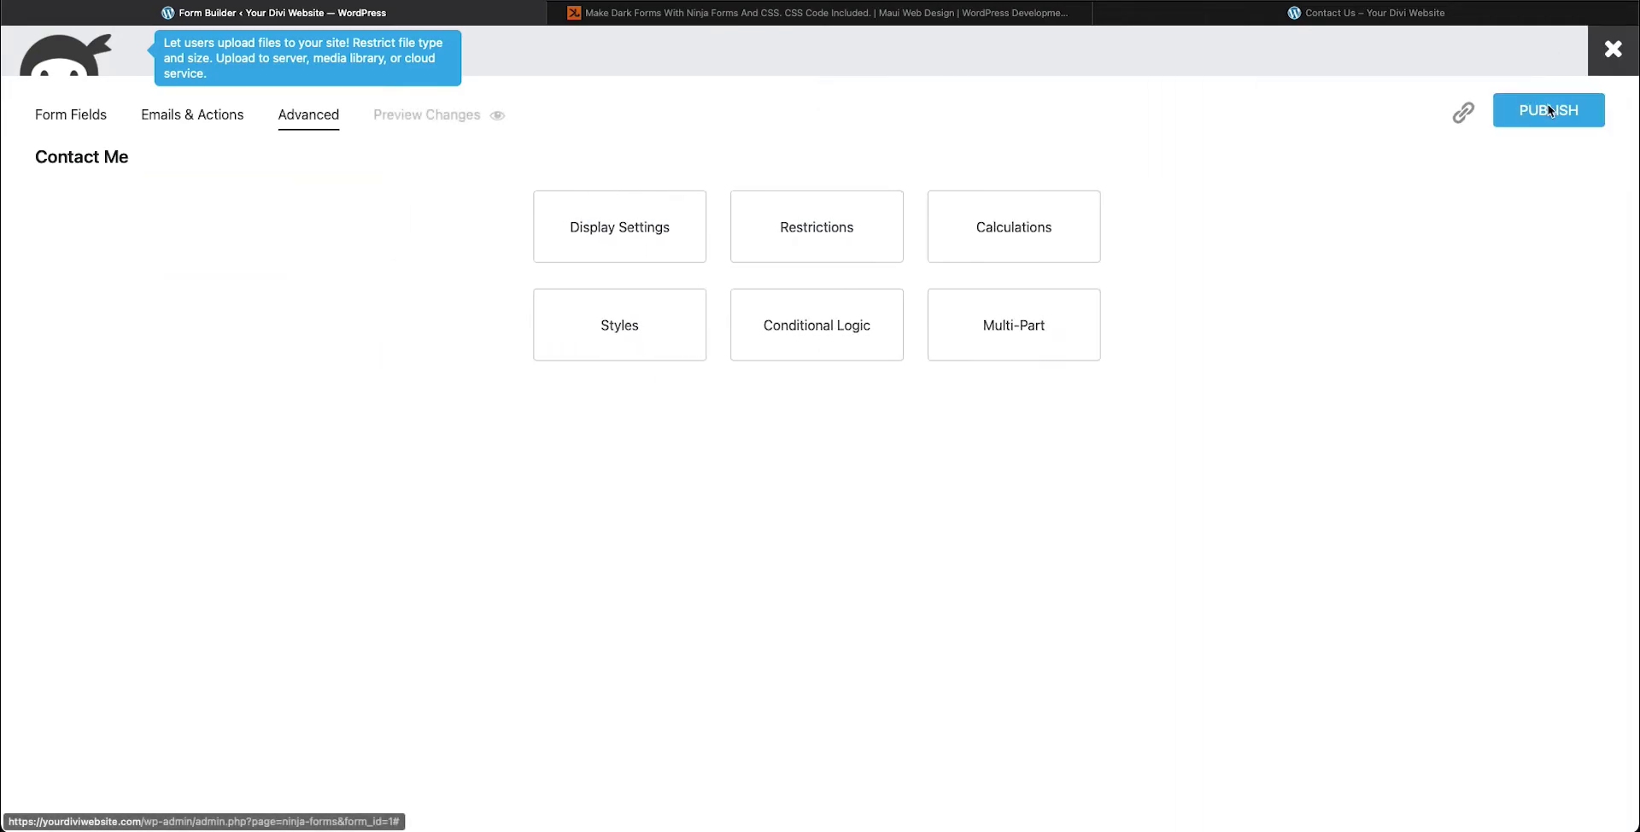
left_click(1551, 107)
key("ctrl+Tab")
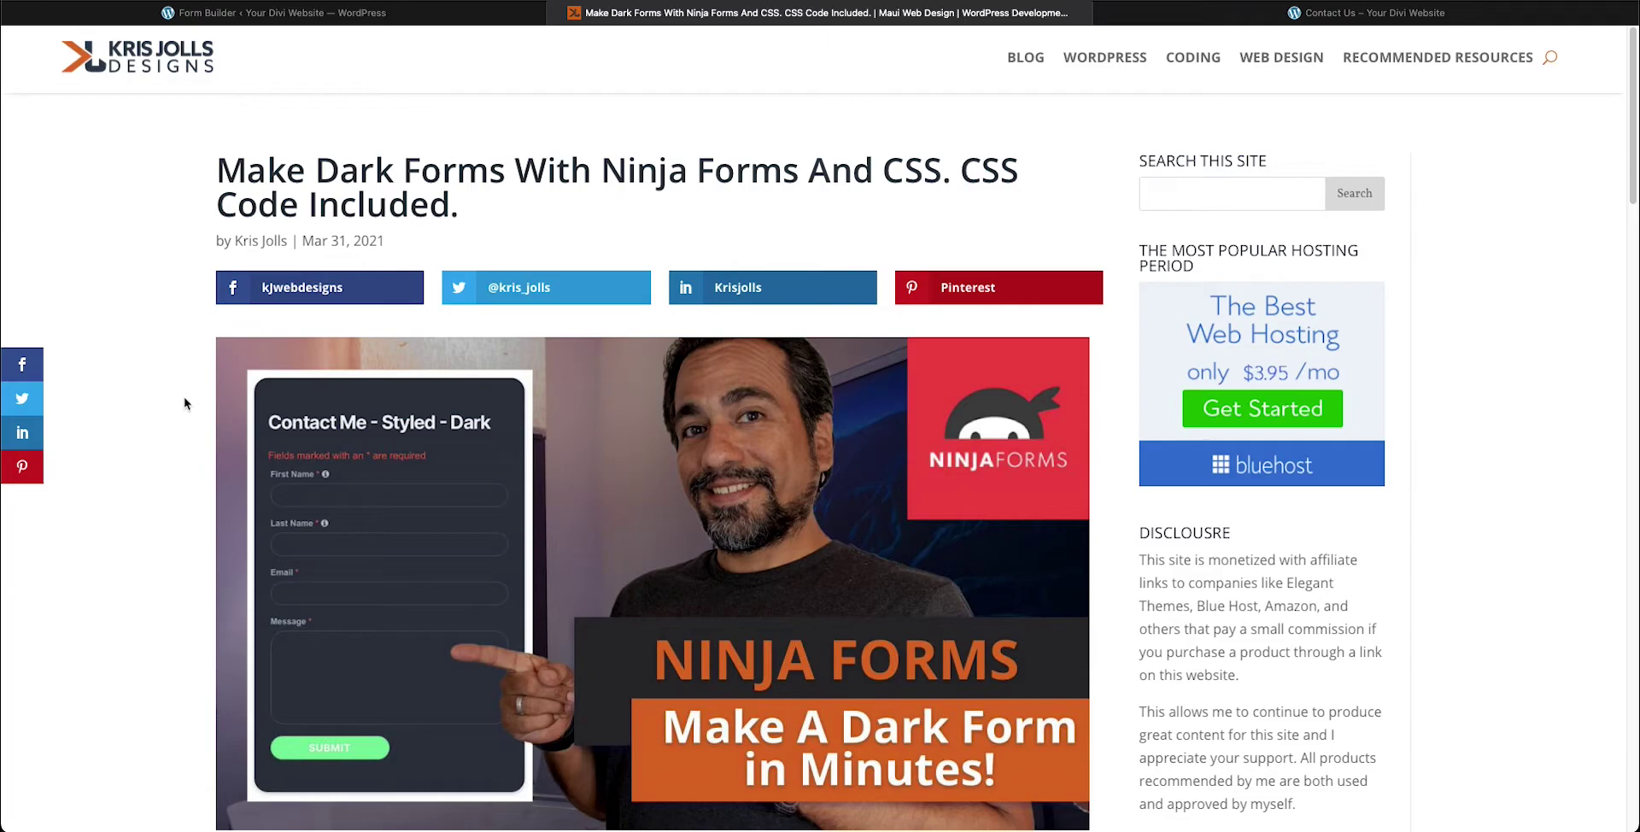
Step: Scroll the tutorial down to the intro paragraph and the .contact-dark CSS code block
scroll(182, 414, "down", 8)
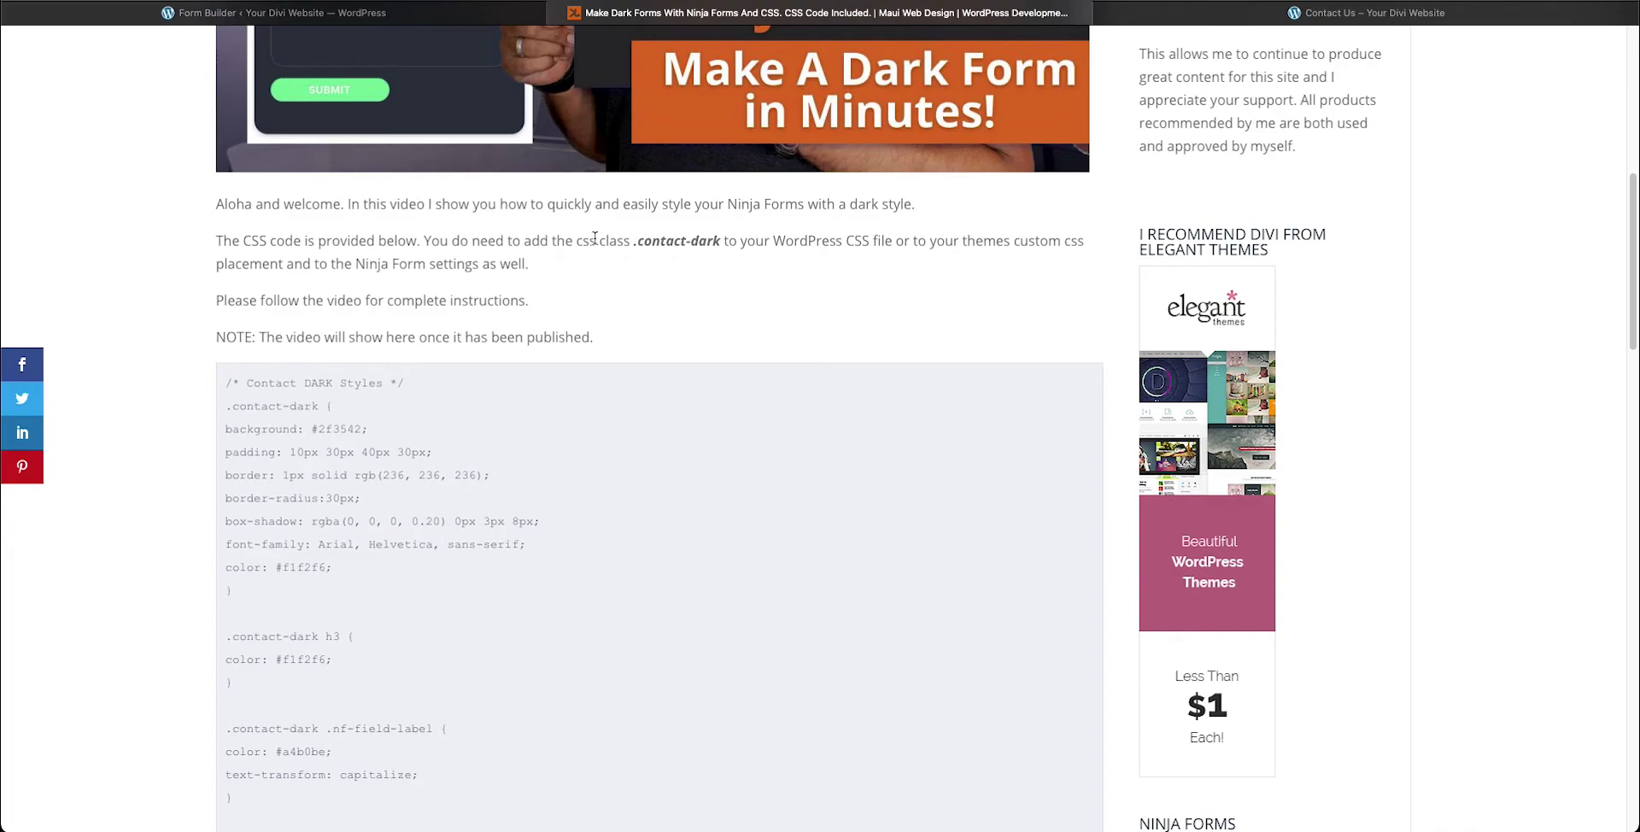
Step: Delete the leading dot so the Contact Me wrapper class reads 'contact-dark', then close settings
left_click_drag(635, 244, 723, 244)
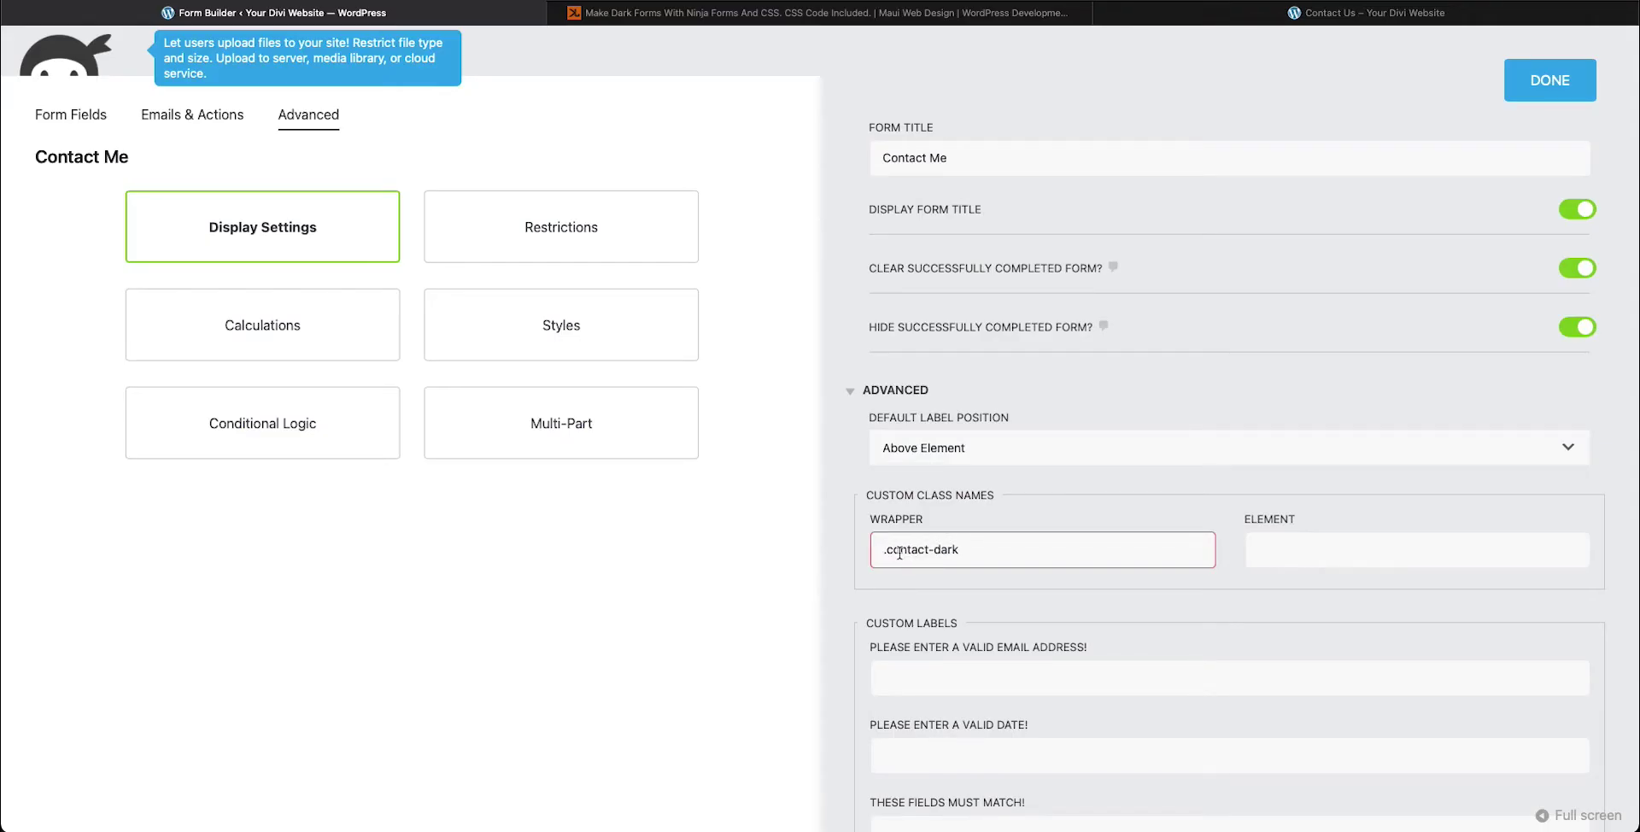
key("BackSpace")
left_click(1550, 80)
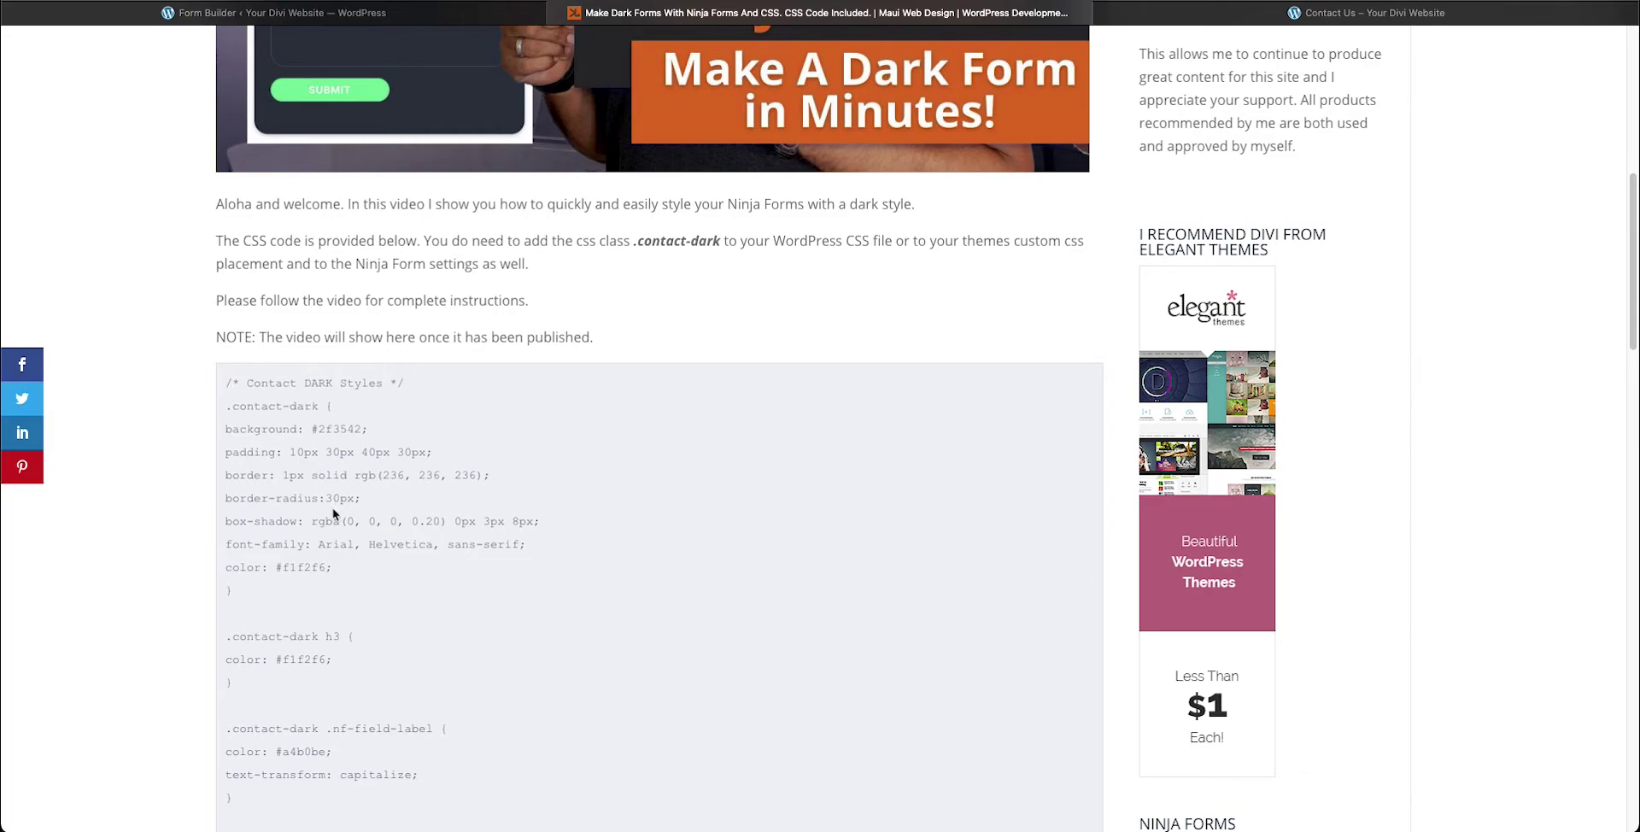
Step: Select the CSS from /* Contact DARK Styles */ through /* End Contact DARK Styles */, then return to the form builder
scroll(333, 508, "down", 2)
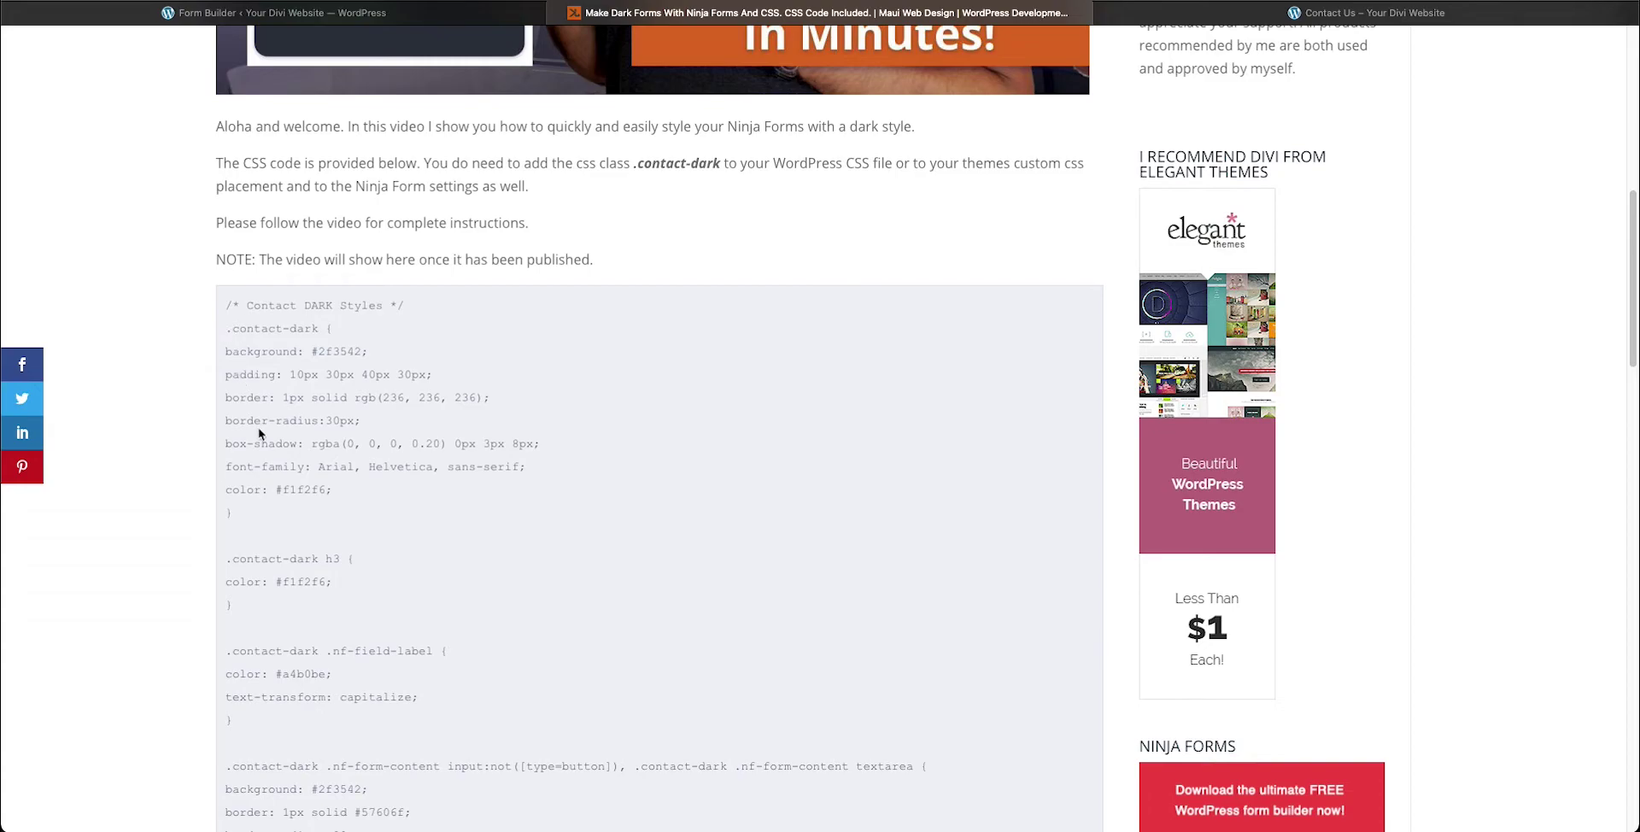
scroll(334, 504, "down", 5)
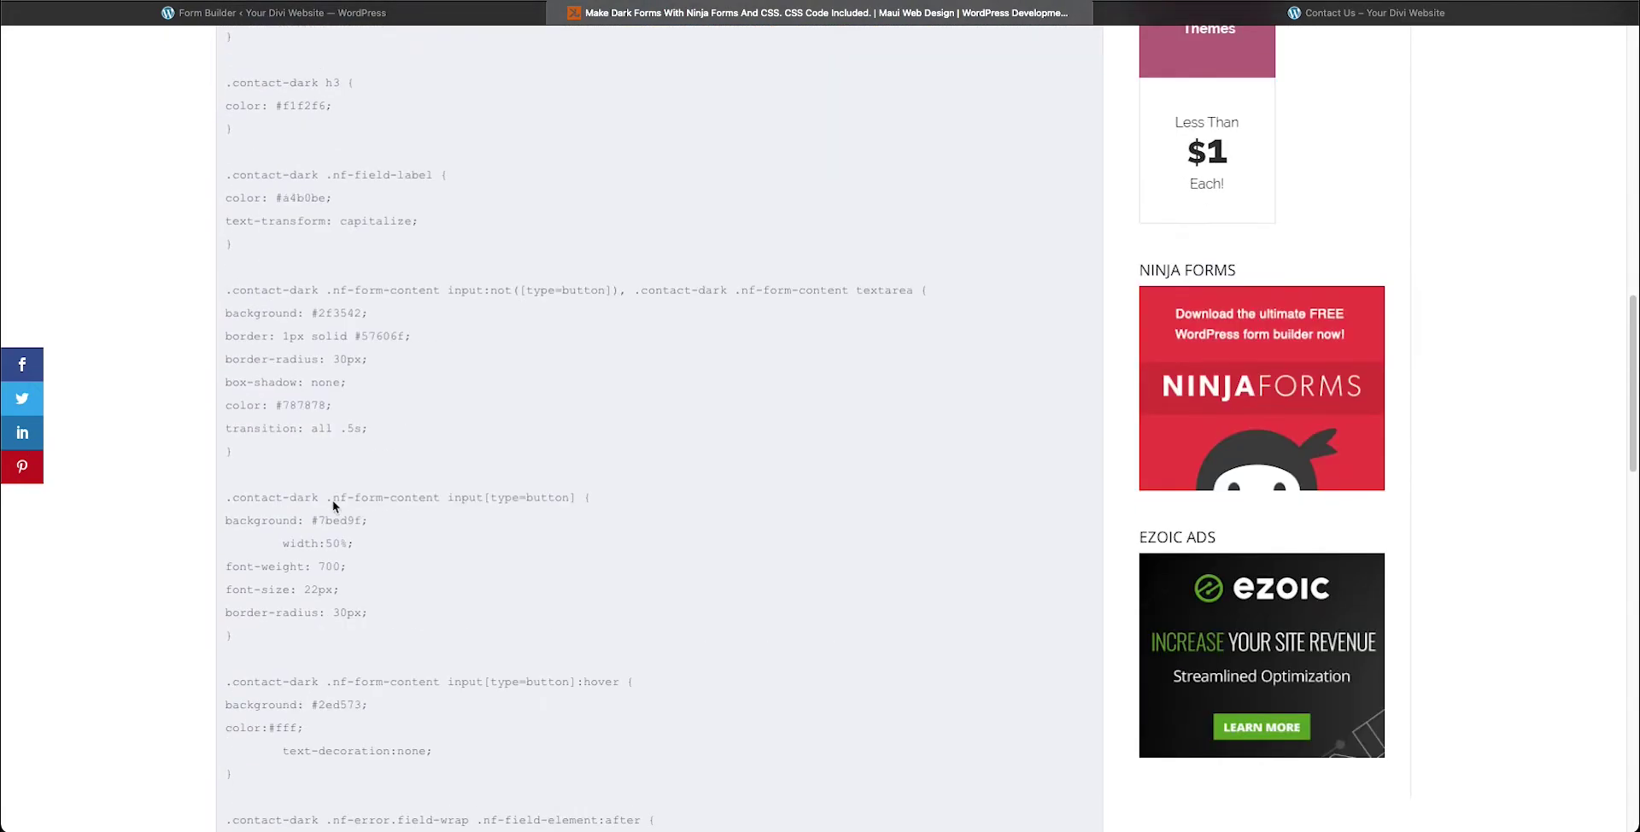
scroll(333, 504, "up", 4)
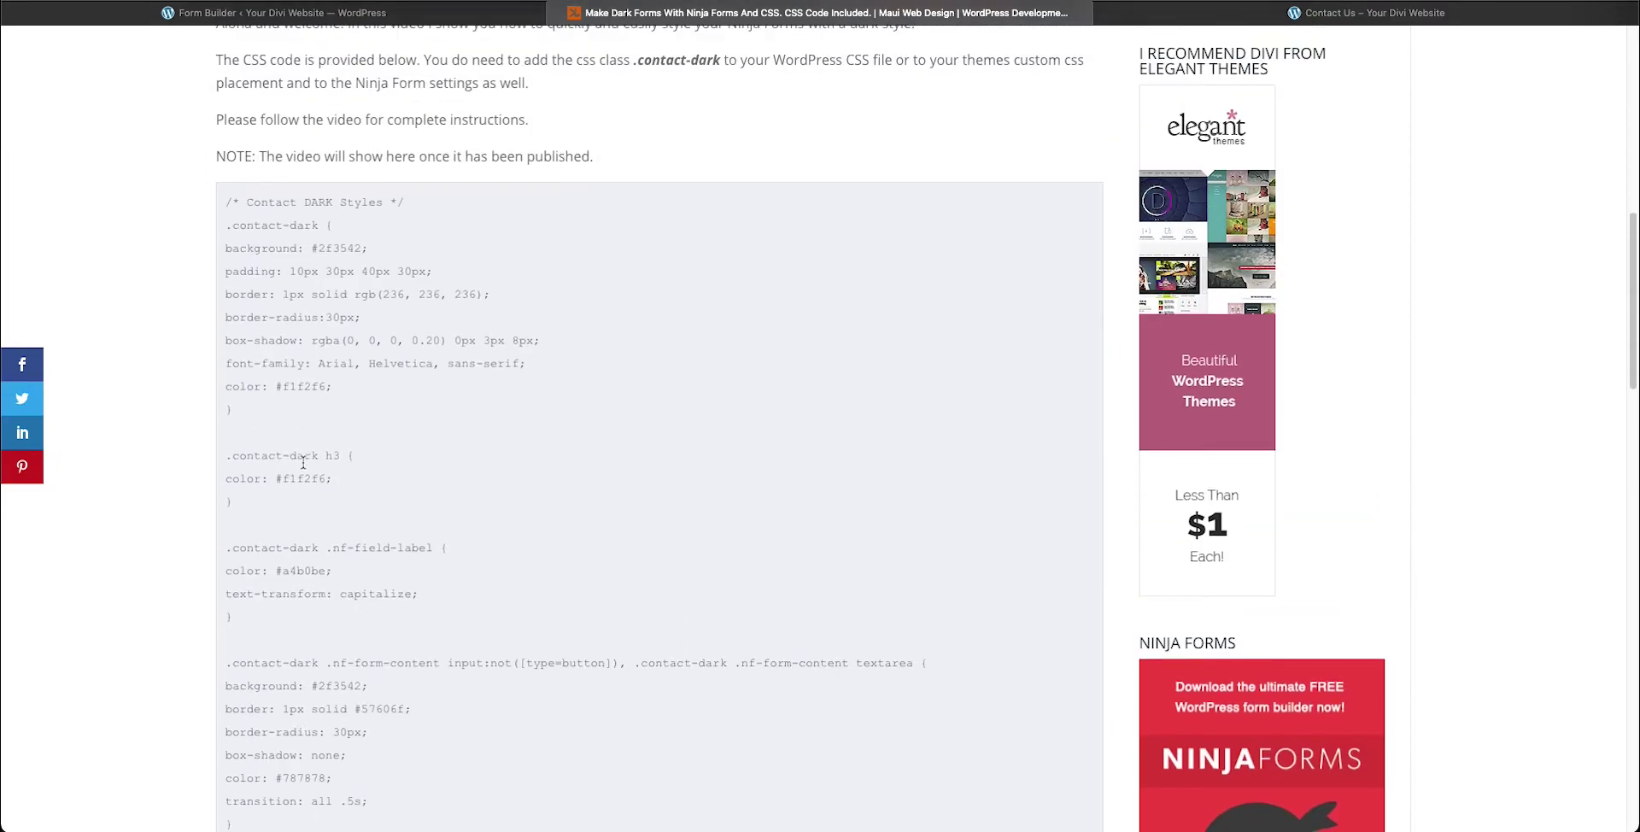
left_click_drag(227, 202, 259, 525)
scroll(261, 506, "down", 3)
scroll(260, 519, "down", 5)
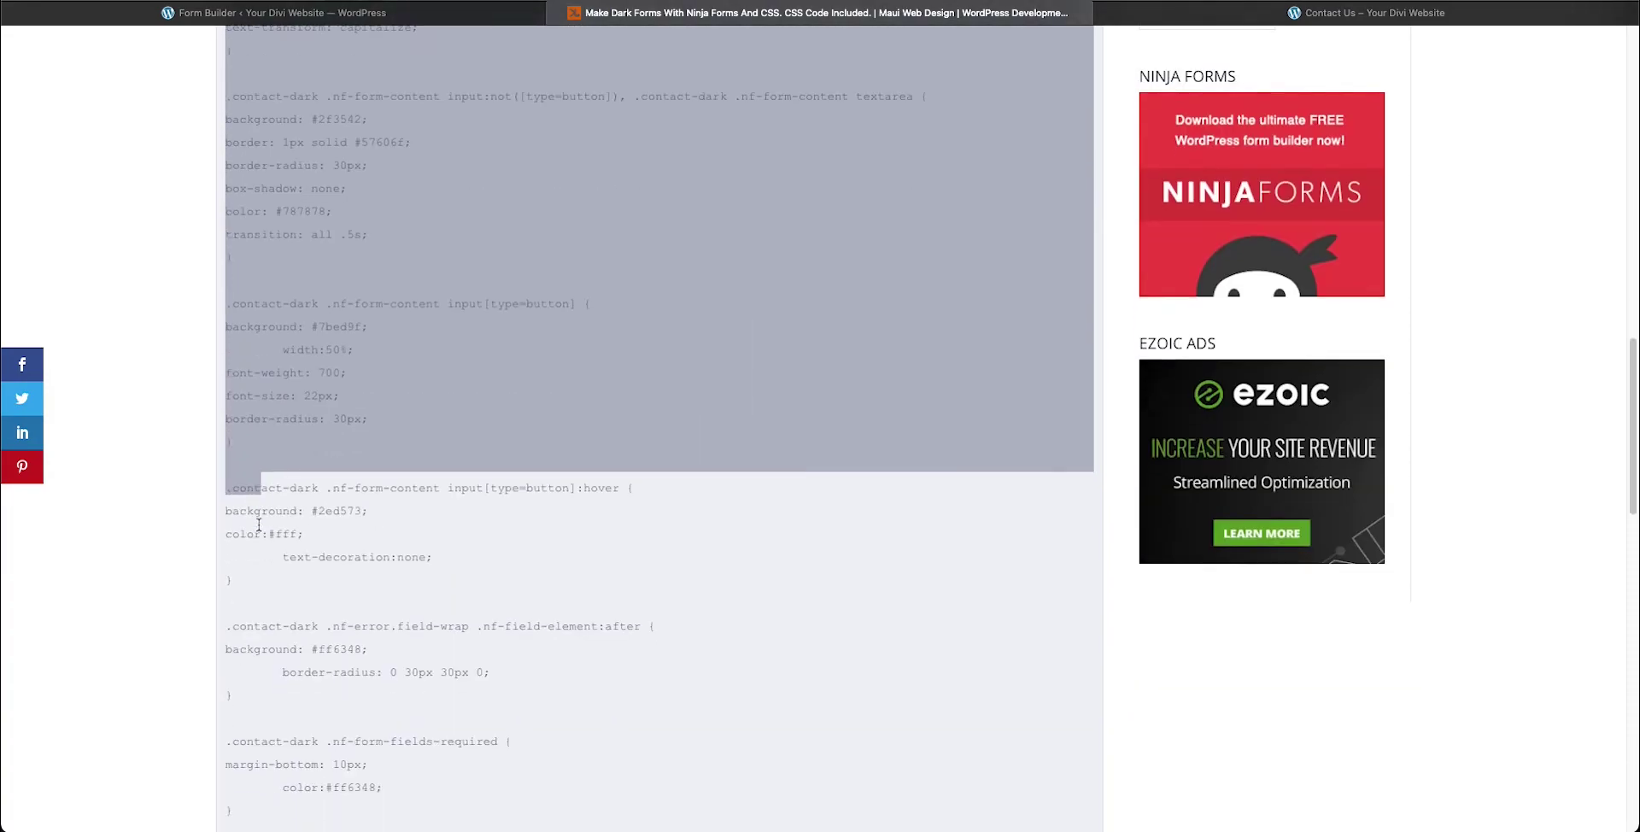
scroll(257, 525, "down", 6)
left_click_drag(259, 524, 504, 646)
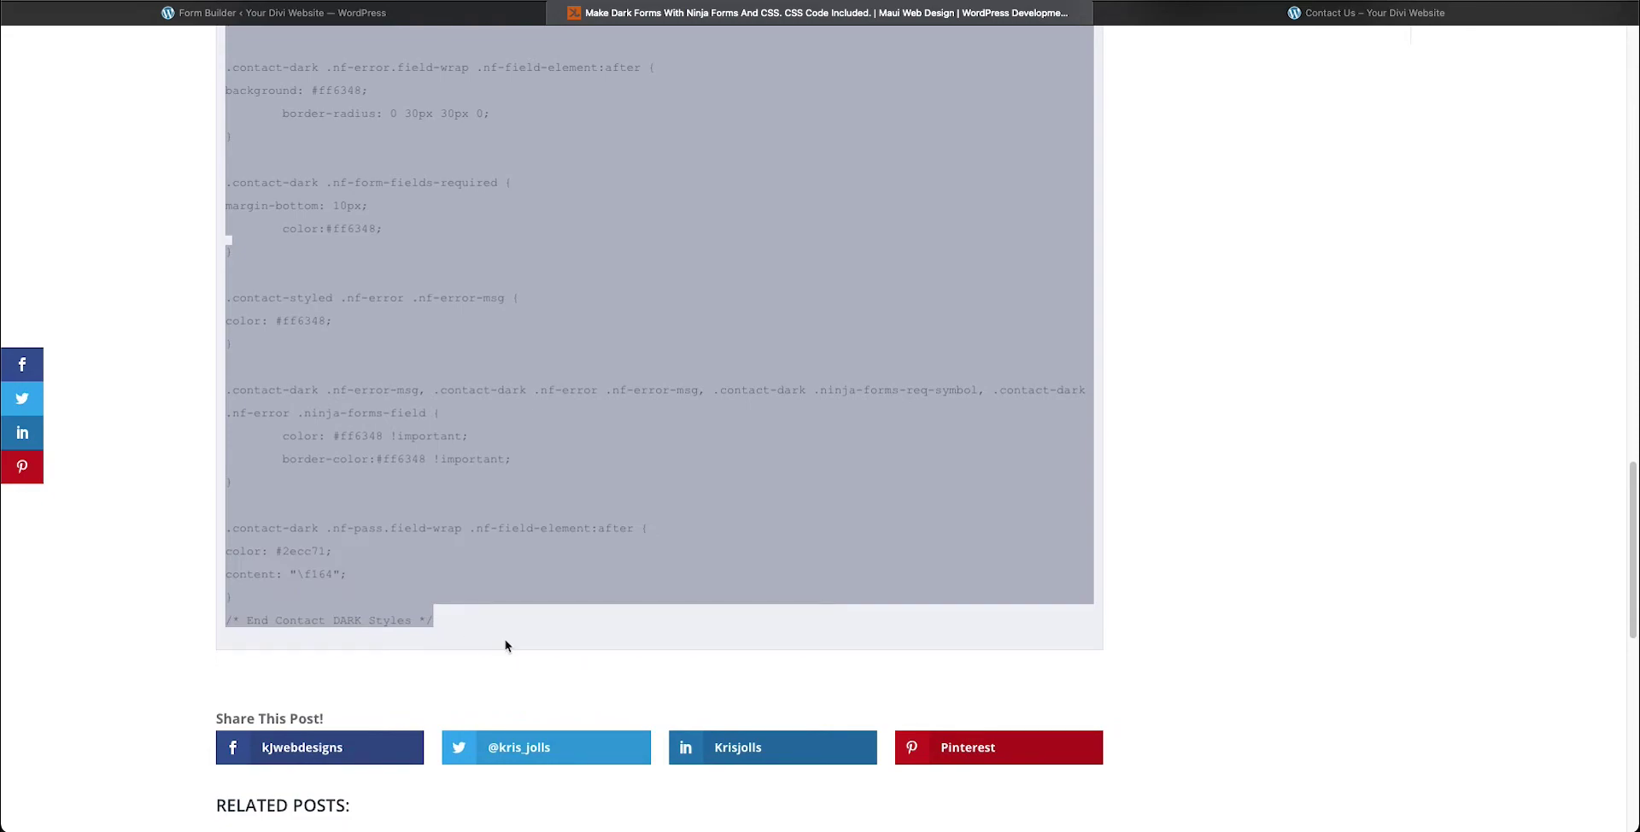
key("ctrl+shift+Tab")
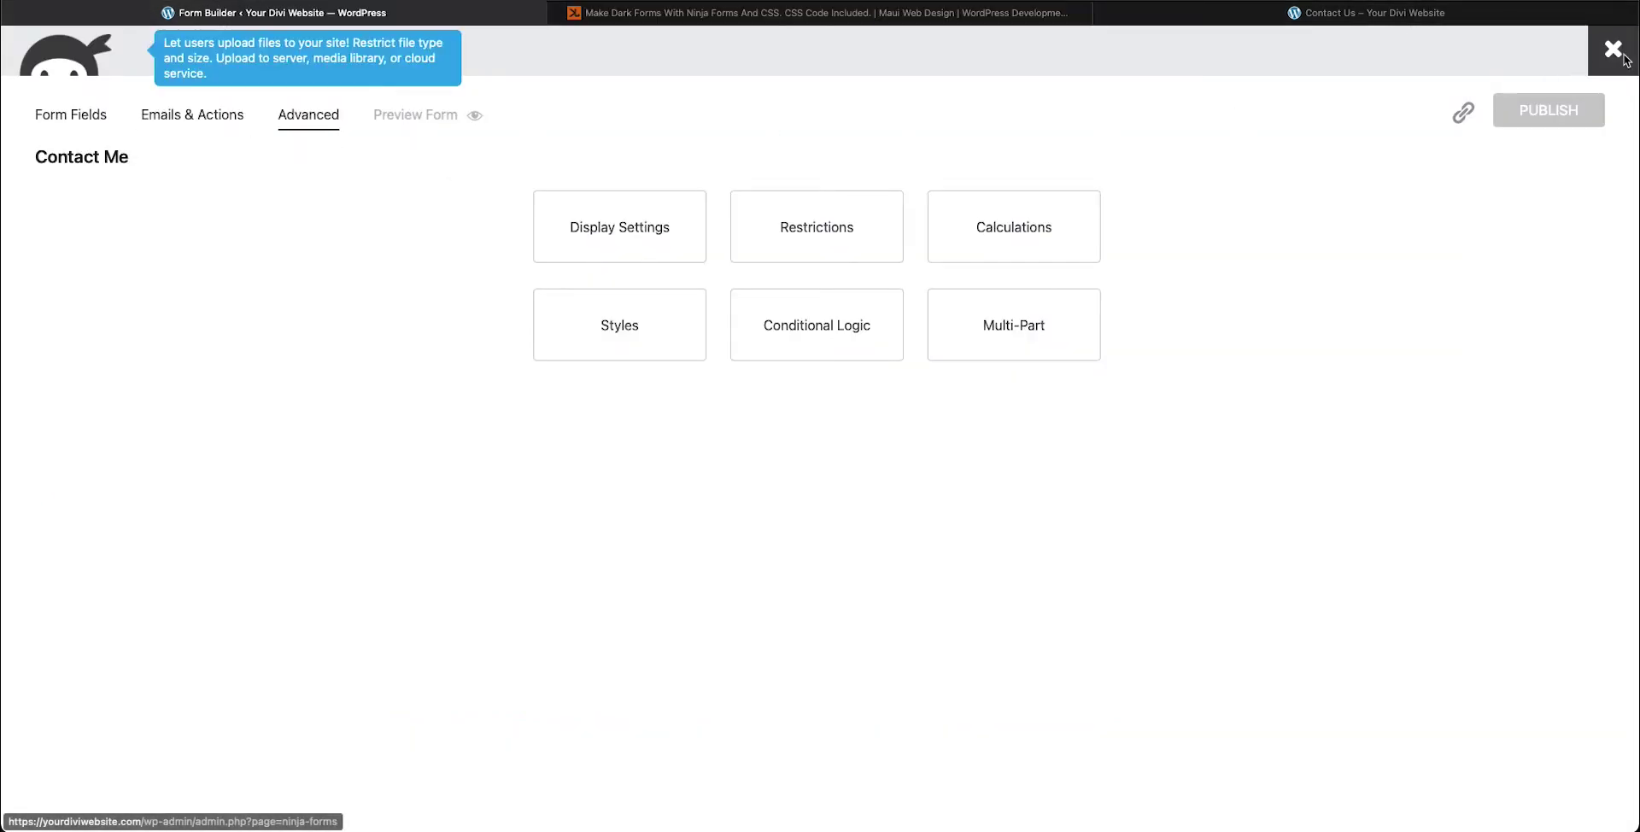
Step: Close the form builder and open Appearance > Customize > Additional CSS
left_click(1624, 58)
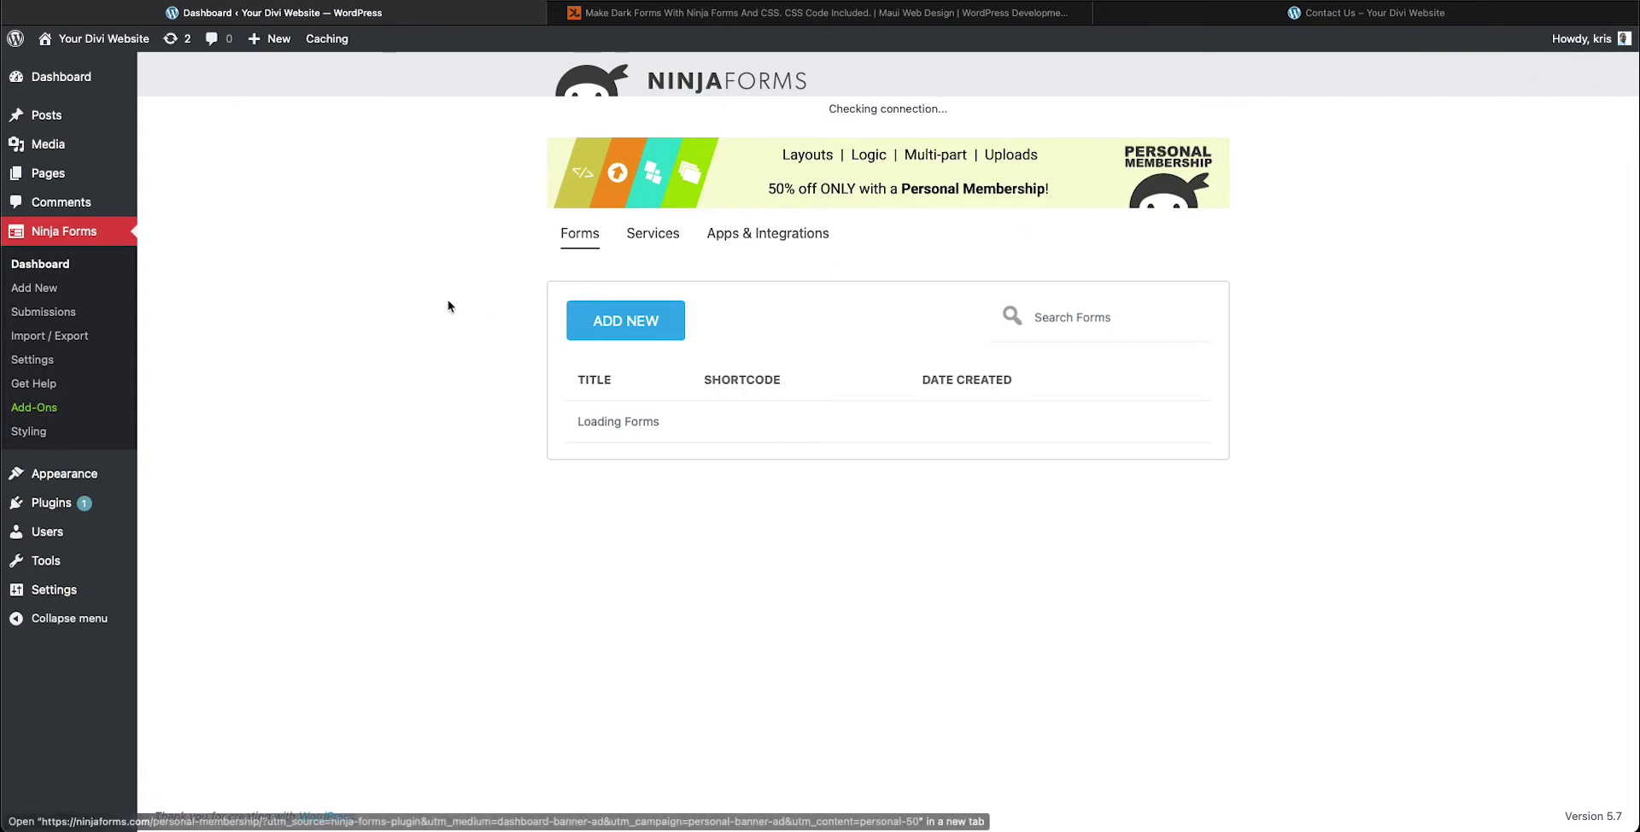
mouse_move(99, 478)
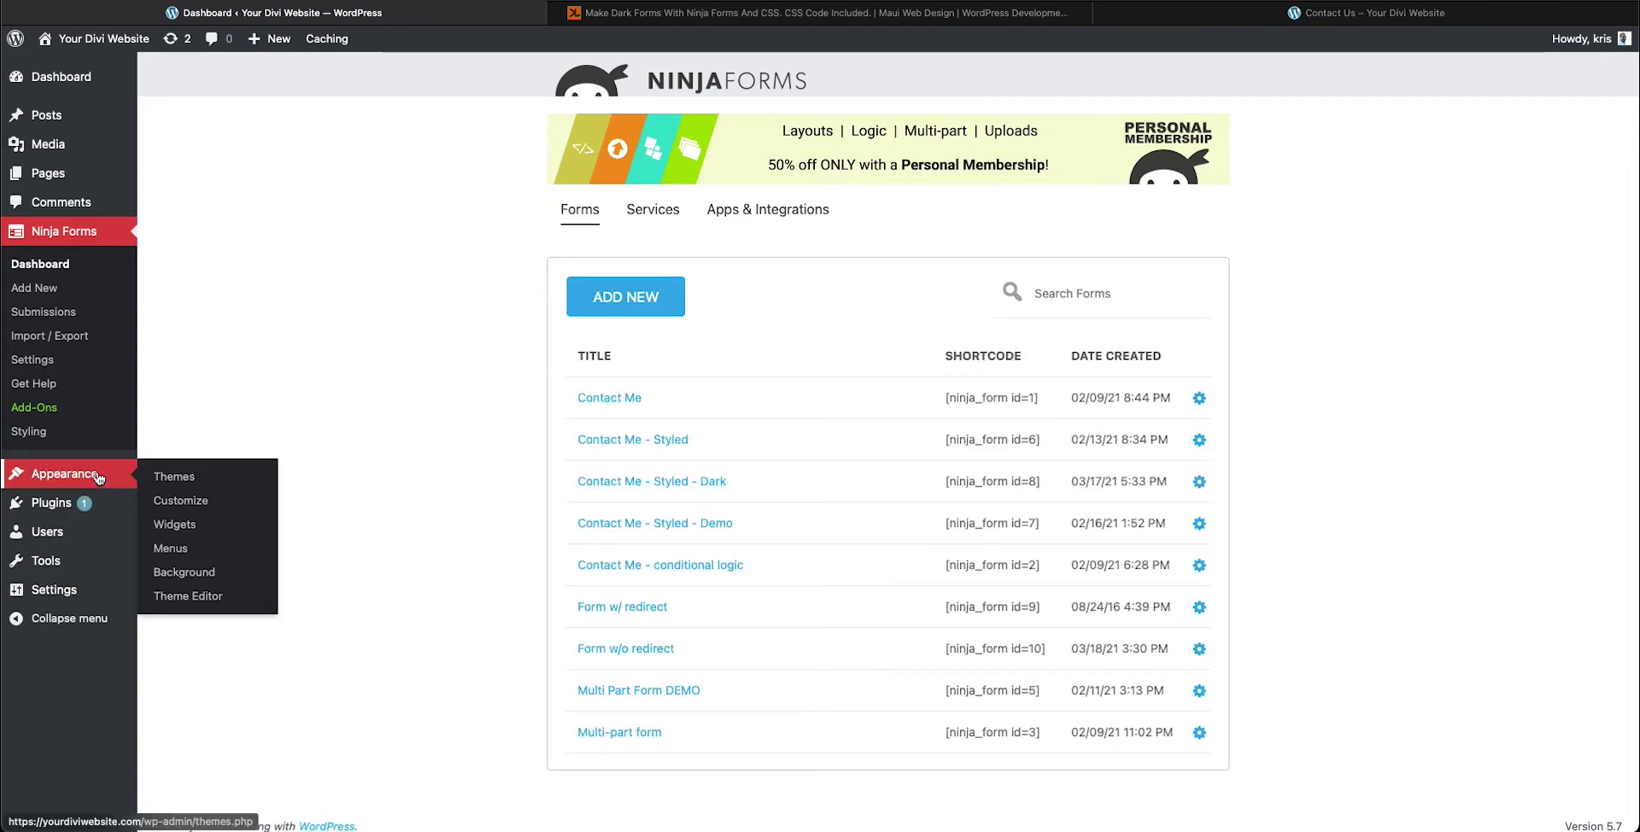
left_click(170, 506)
left_click(172, 526)
Step: Paste the contact-dark CSS after the last existing rule, publish it, and view Contact Us
scroll(178, 544, "down", 20)
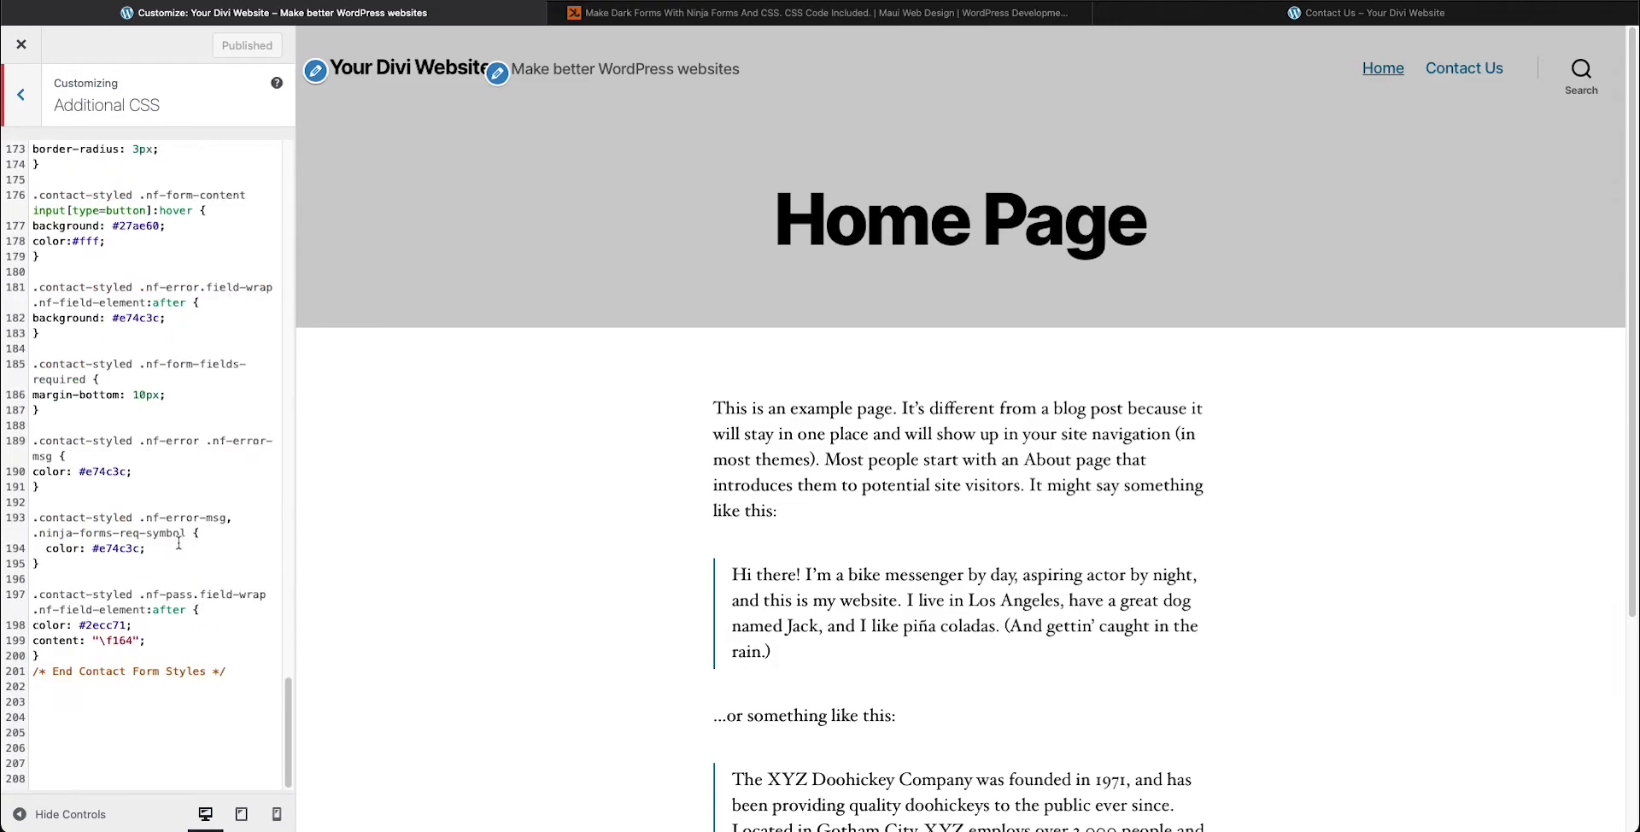
left_click(233, 668)
key("Return")
key("Return")
key("super+v")
scroll(167, 641, "down", 1)
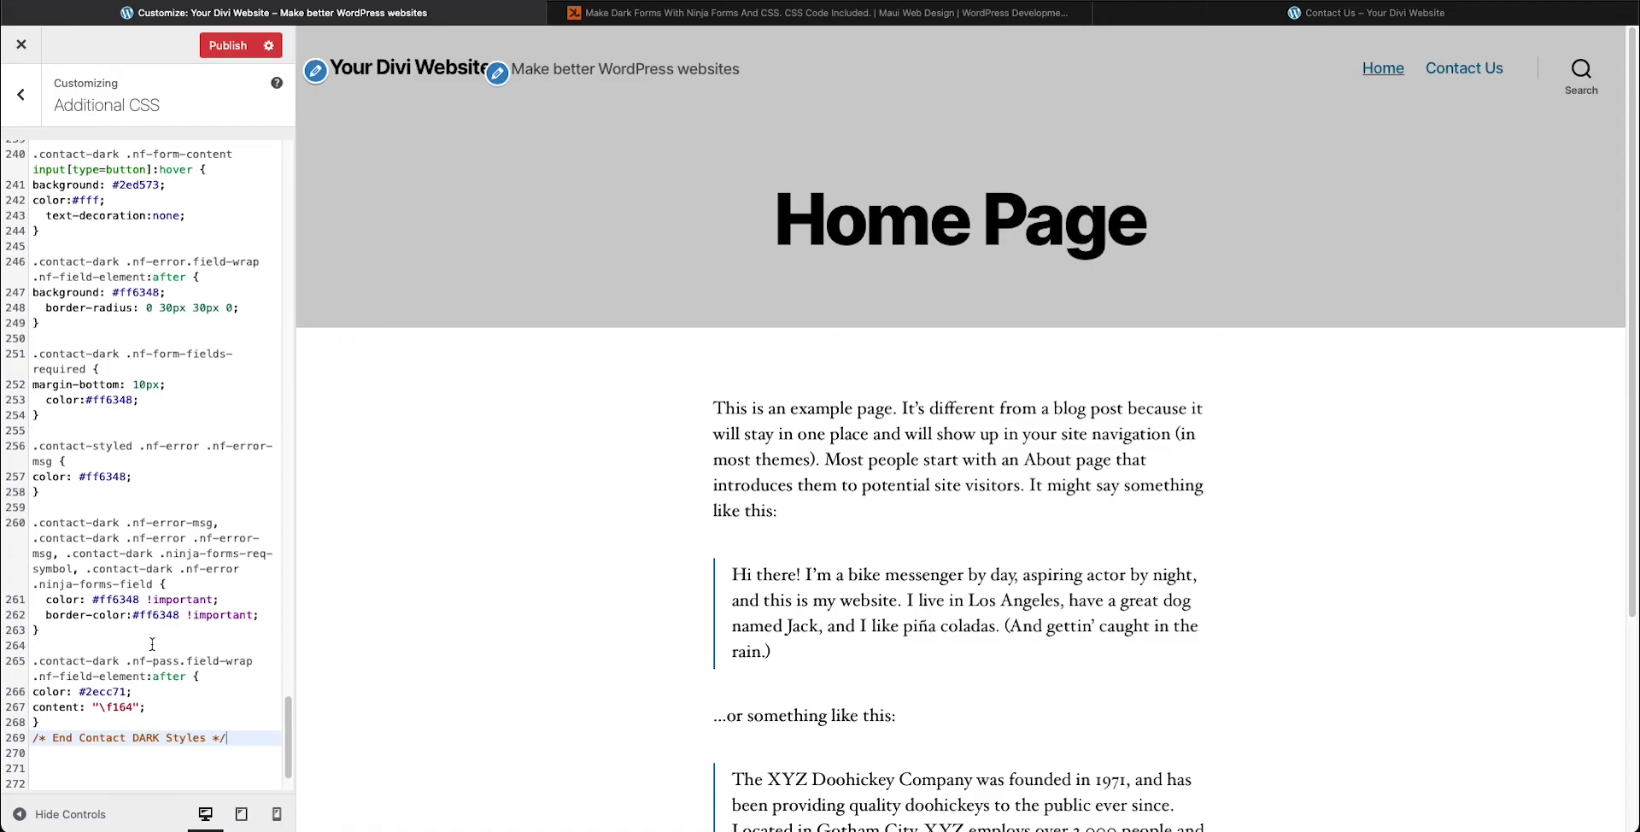
scroll(127, 646, "up", 5)
left_click(234, 51)
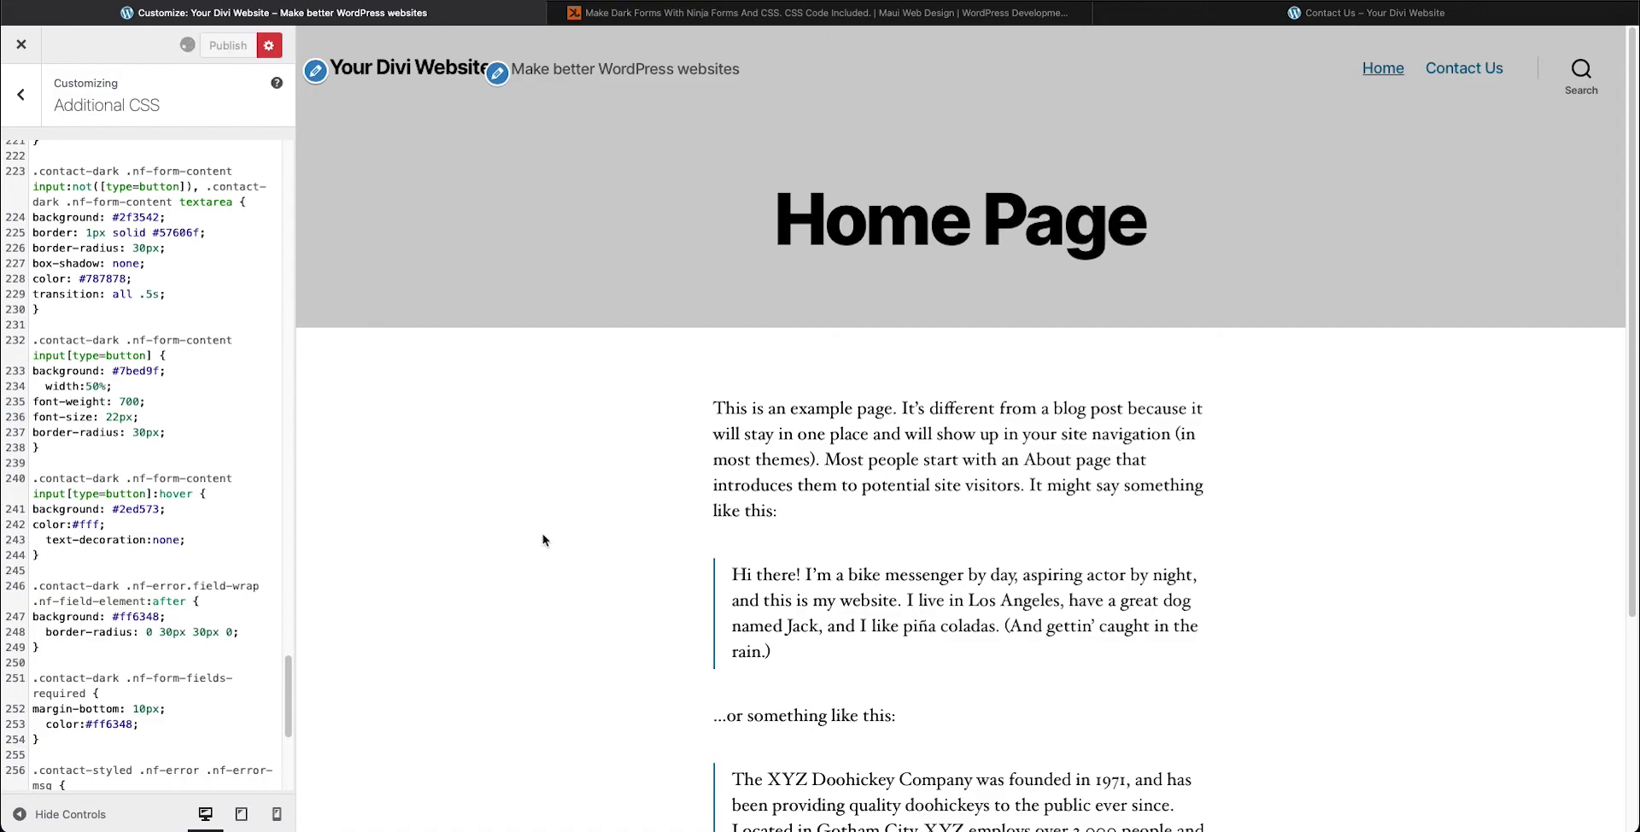
left_click(1367, 12)
scroll(476, 511, "up", 3)
Step: Scroll Contact Us to inspect the dark Contact Me form with light labels and green Submit button
scroll(487, 508, "up", 3)
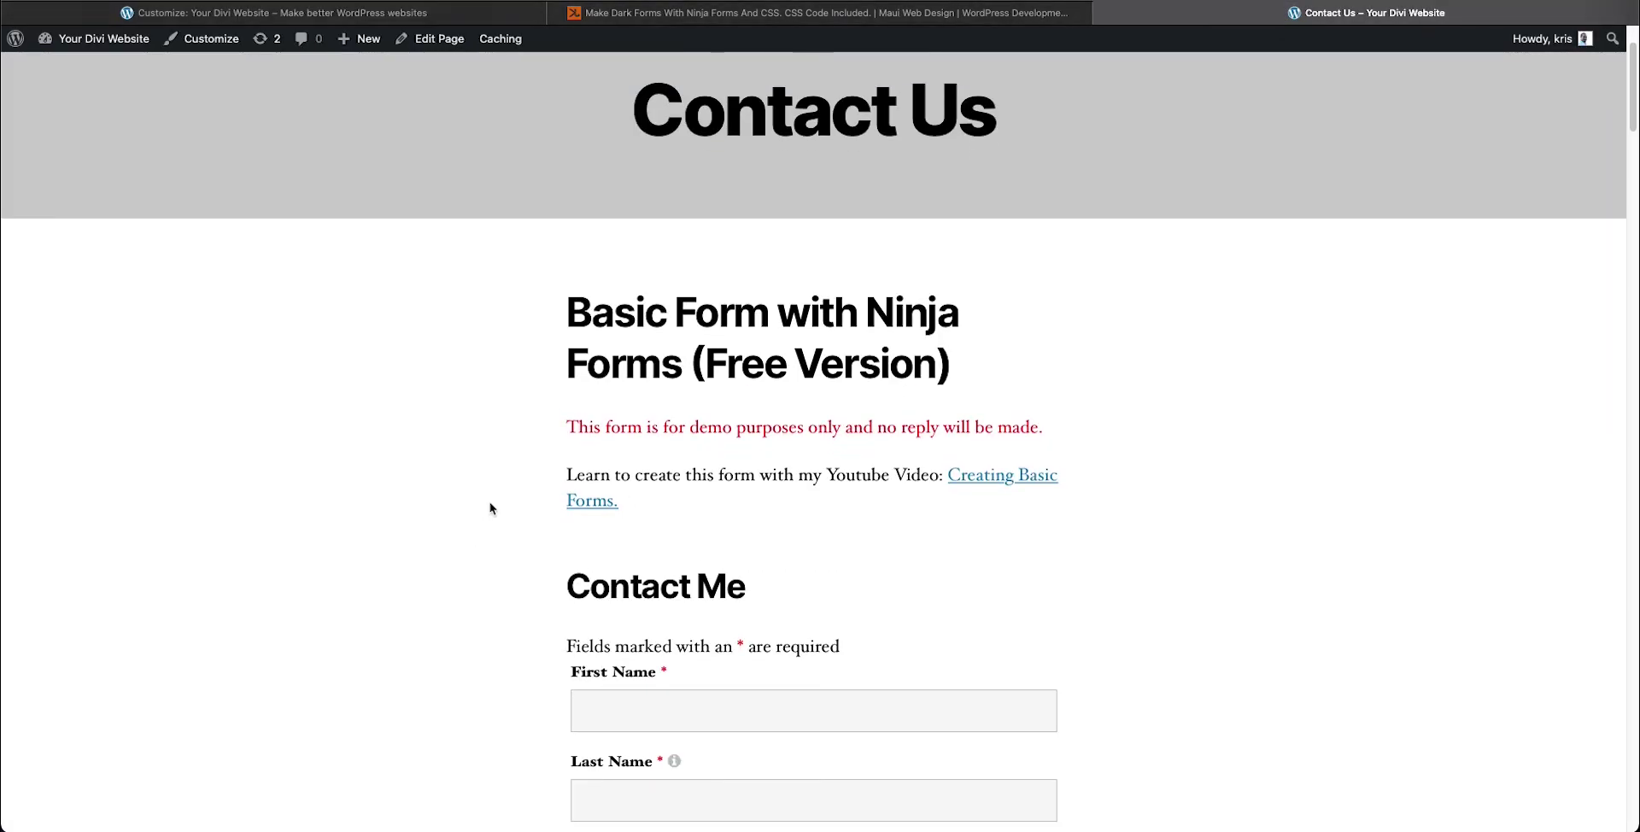
scroll(598, 521, "down", 2)
scroll(529, 513, "down", 1)
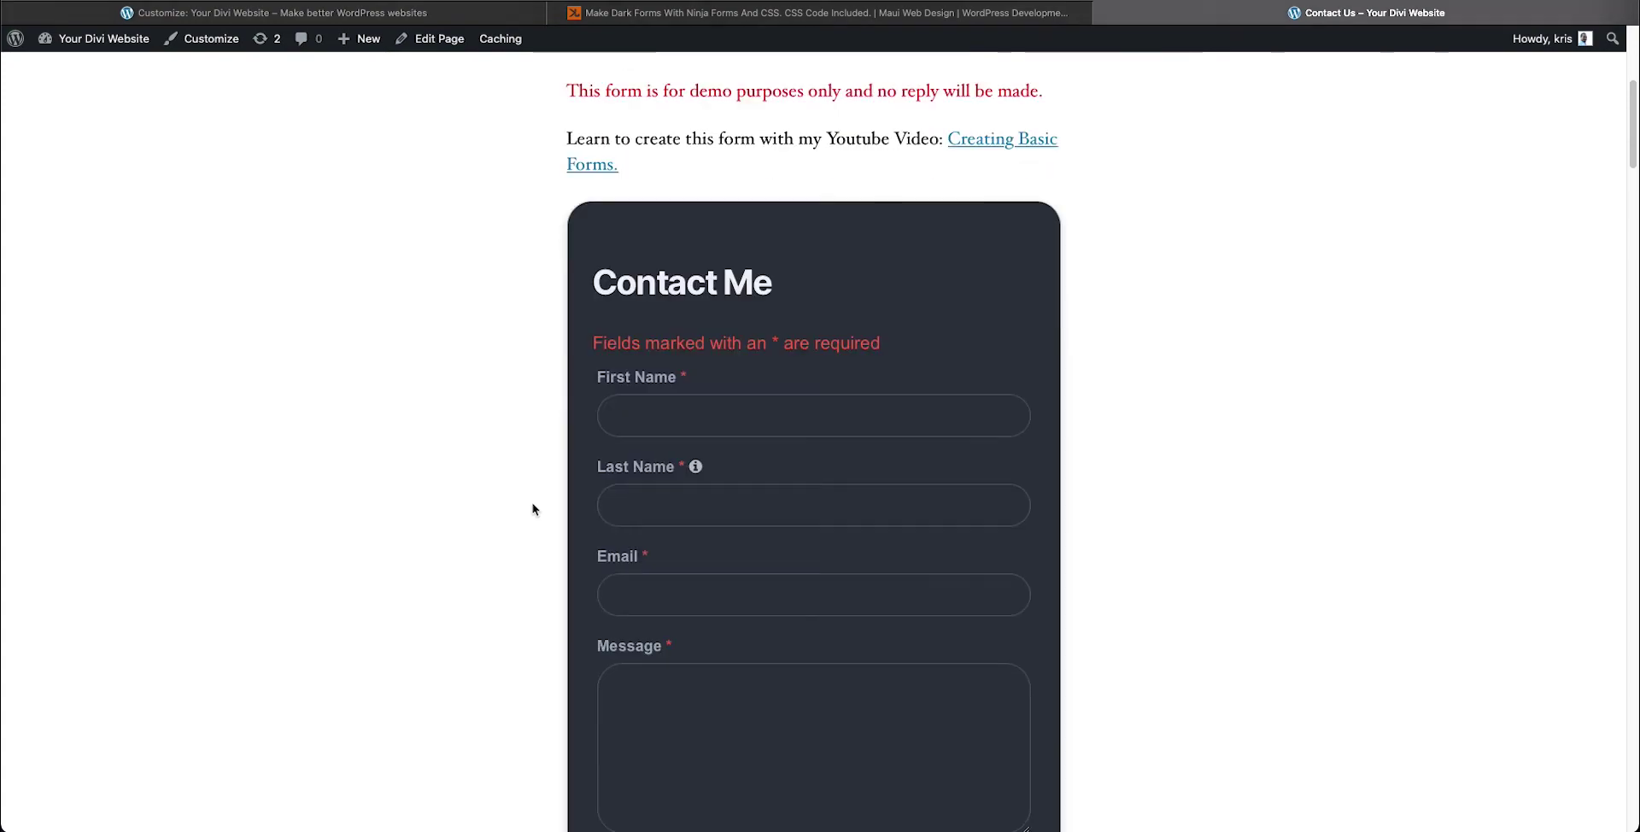
scroll(532, 509, "down", 5)
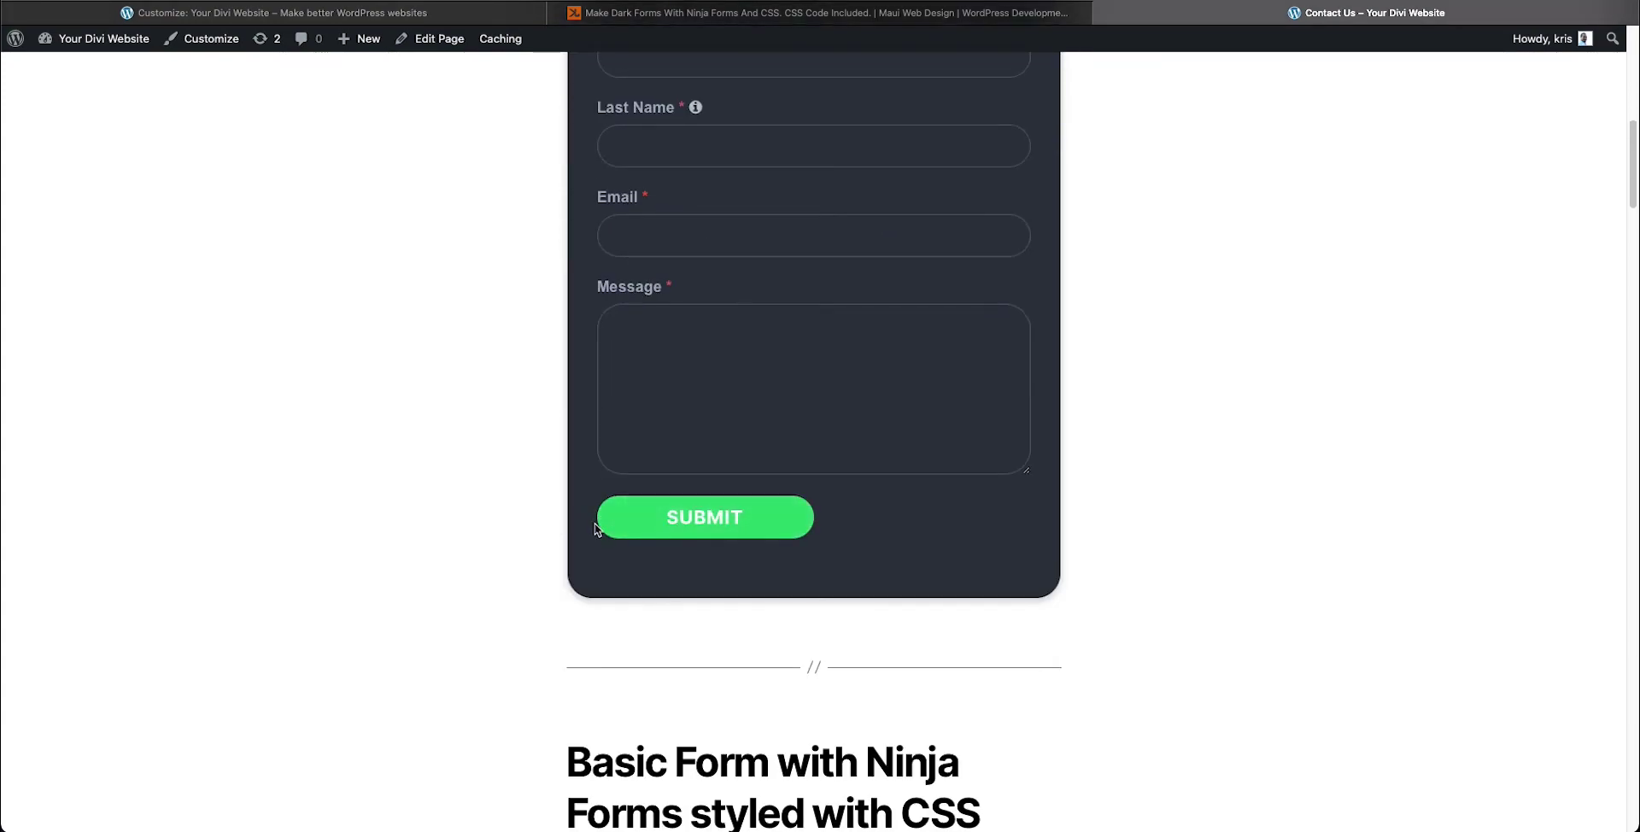
scroll(539, 508, "down", 5)
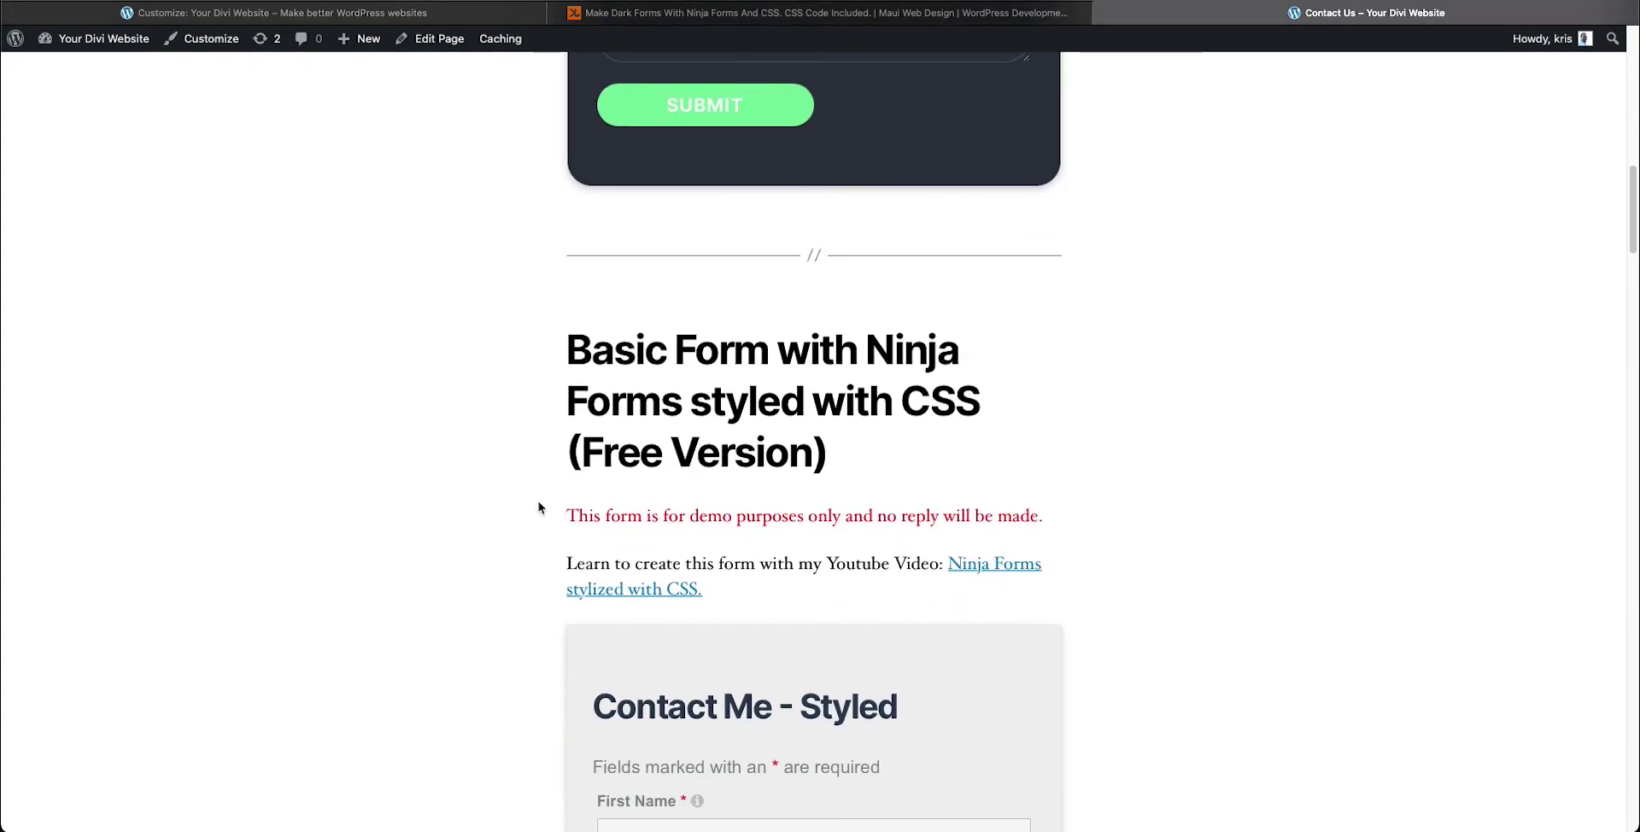
scroll(539, 509, "down", 12)
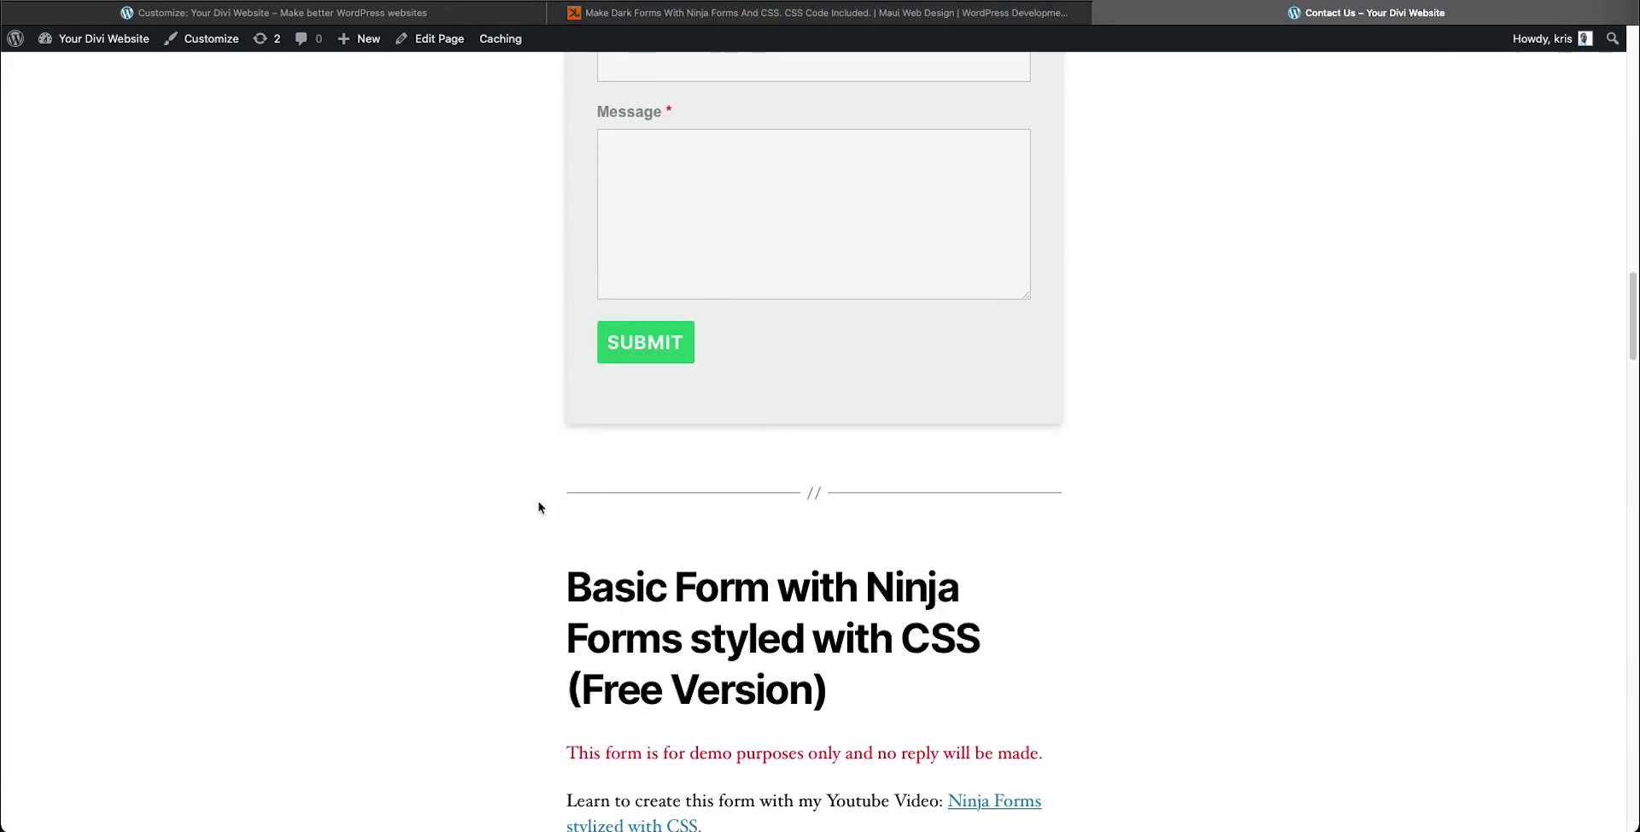
scroll(539, 509, "down", 3)
scroll(545, 666, "up", 14)
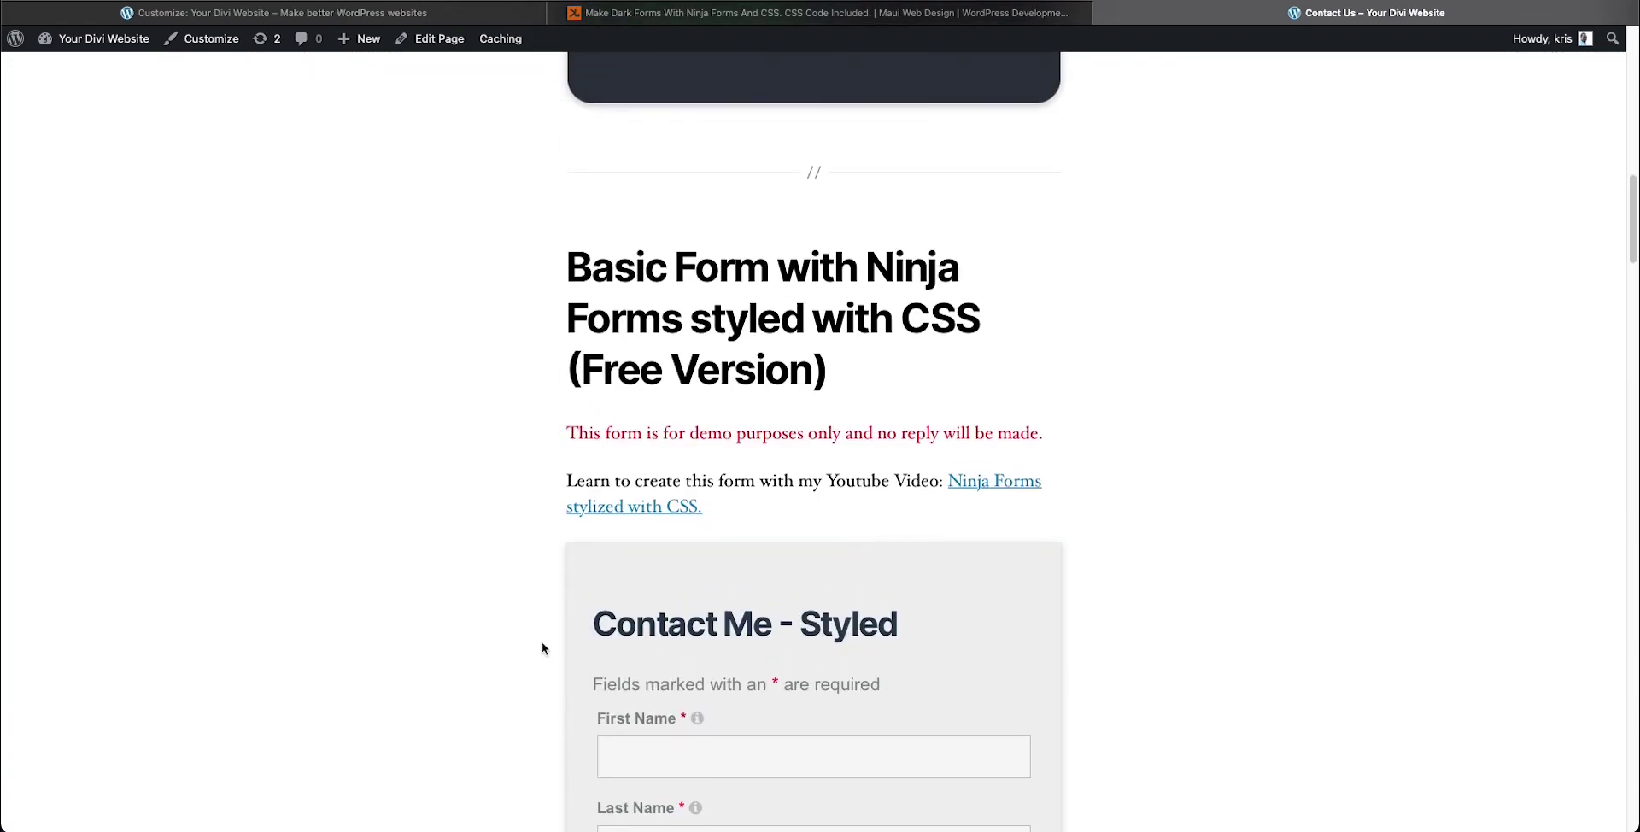
scroll(542, 649, "up", 8)
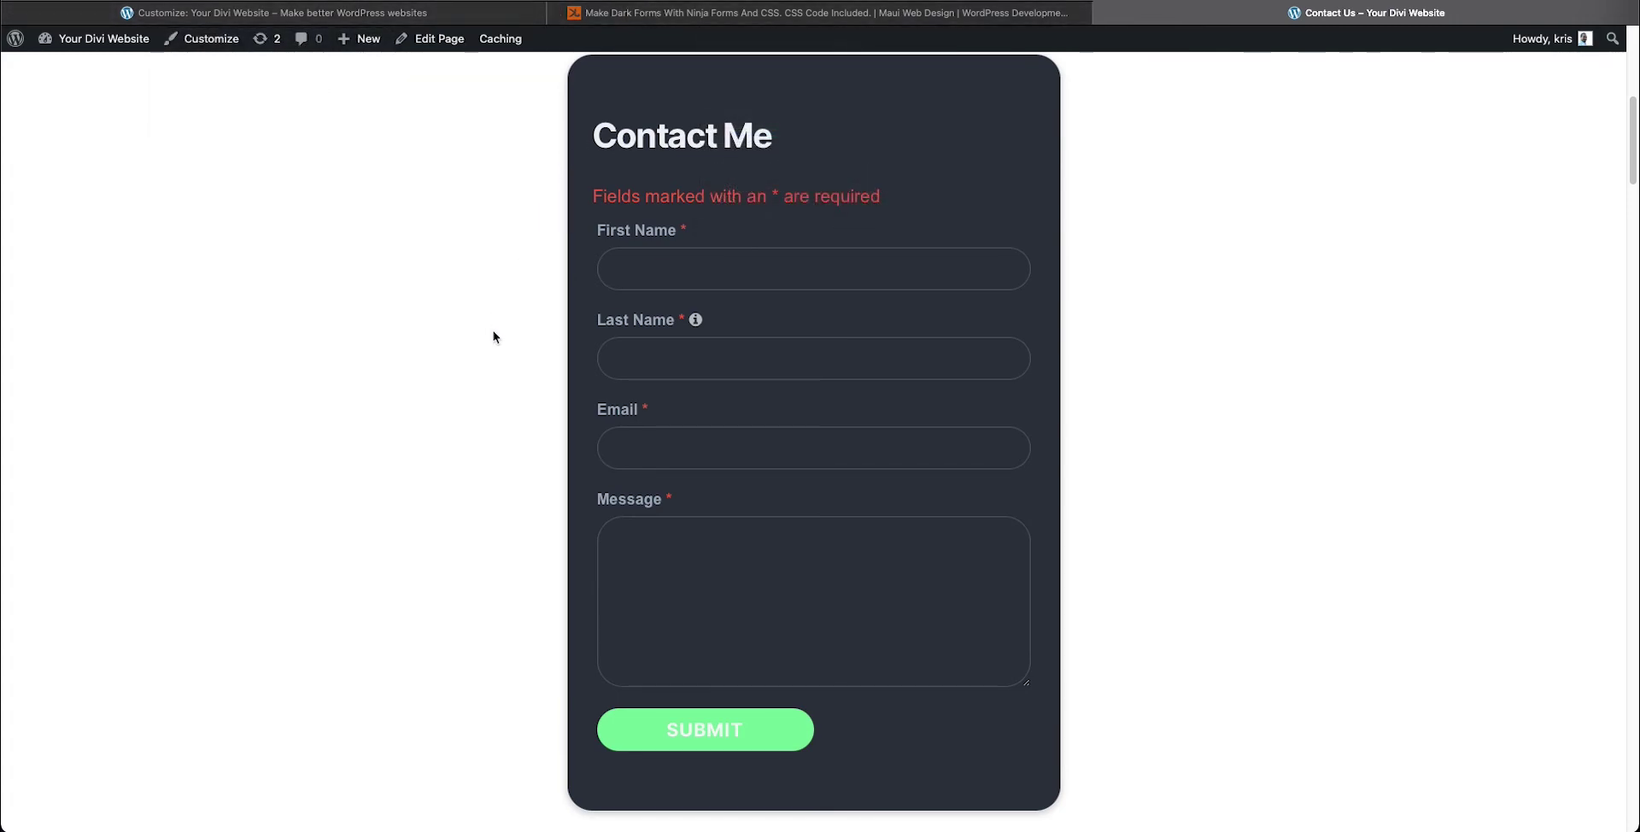
scroll(493, 352, "up", 1)
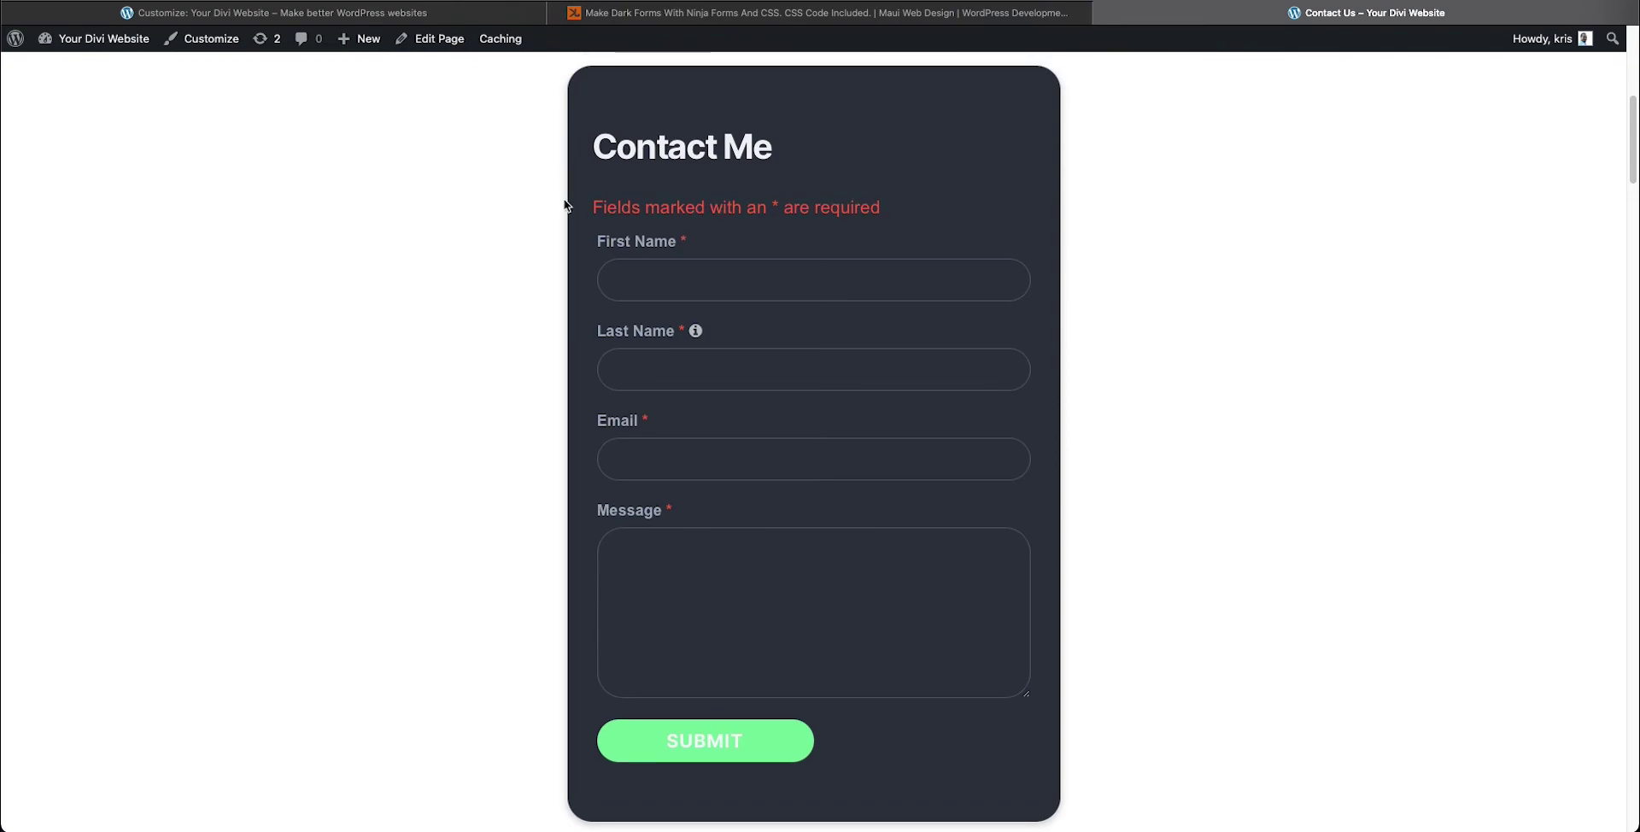